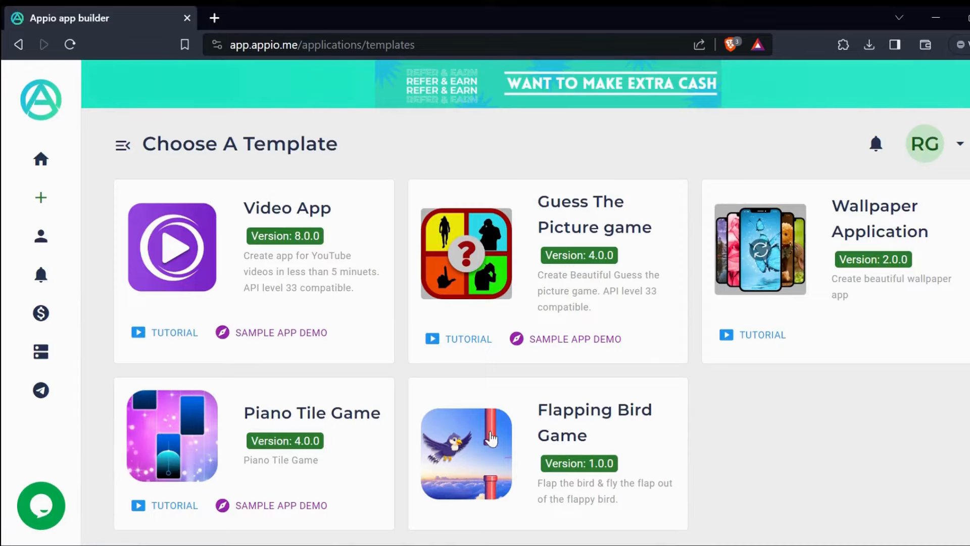
Create a new application named "Flip Fly" from the Flapping Bird Game template.
scroll(490, 439, "down", 2)
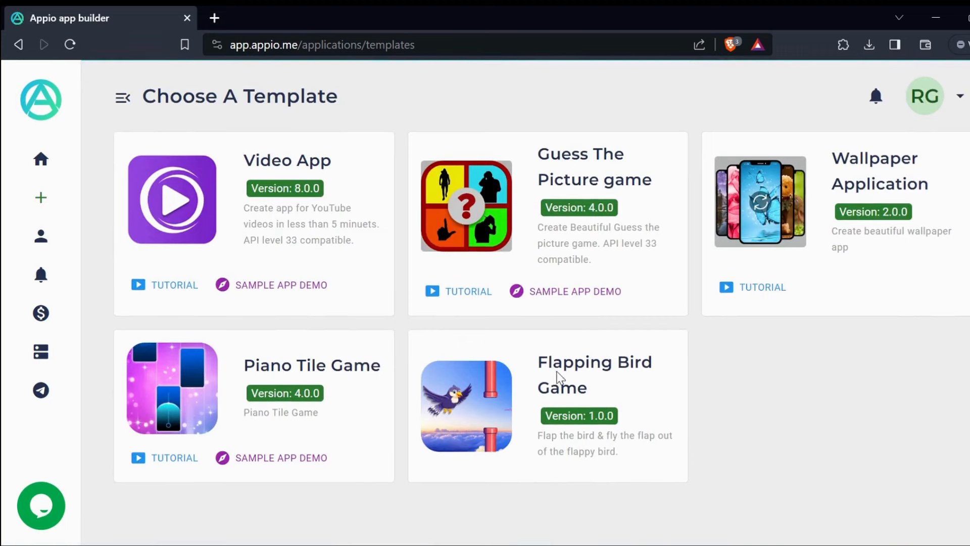
left_click(557, 378)
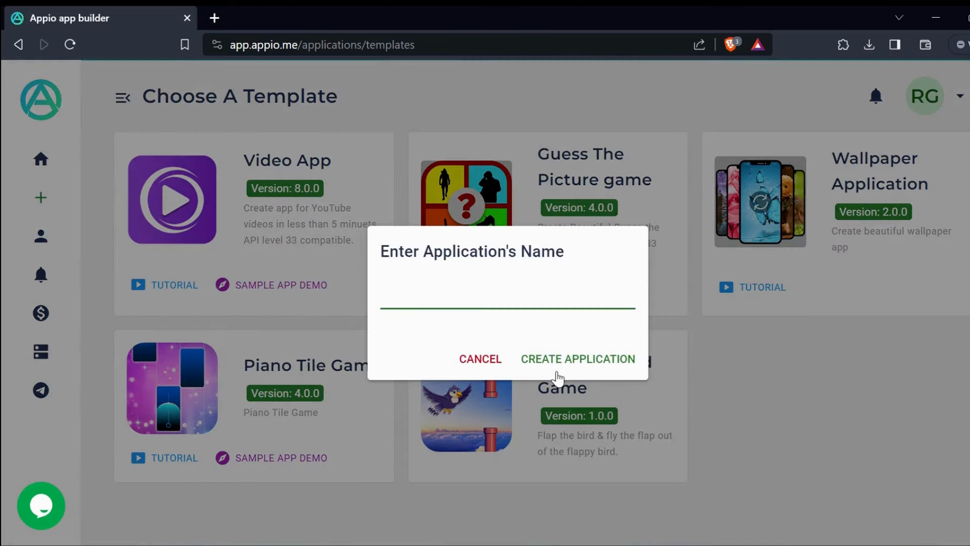
type("Flip Fly")
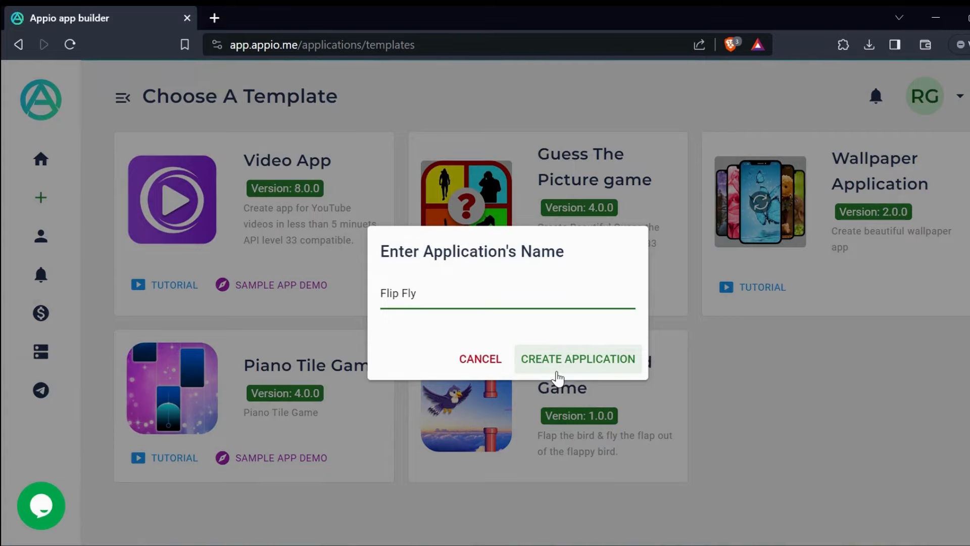
left_click(579, 360)
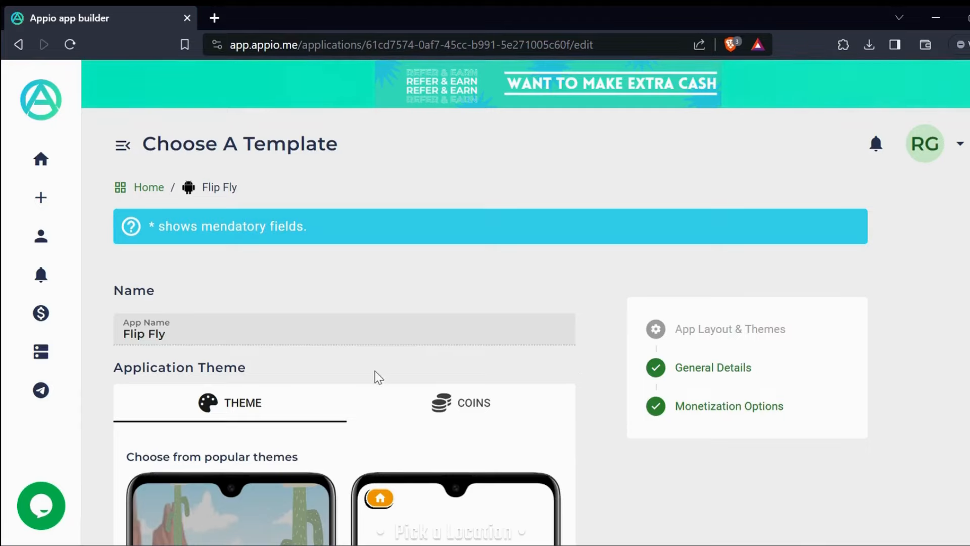
Apply the first preset colour theme, with blue, light green, white, orange and yellow swatches, to the app.
scroll(375, 372, "down", 4)
scroll(376, 377, "down", 4)
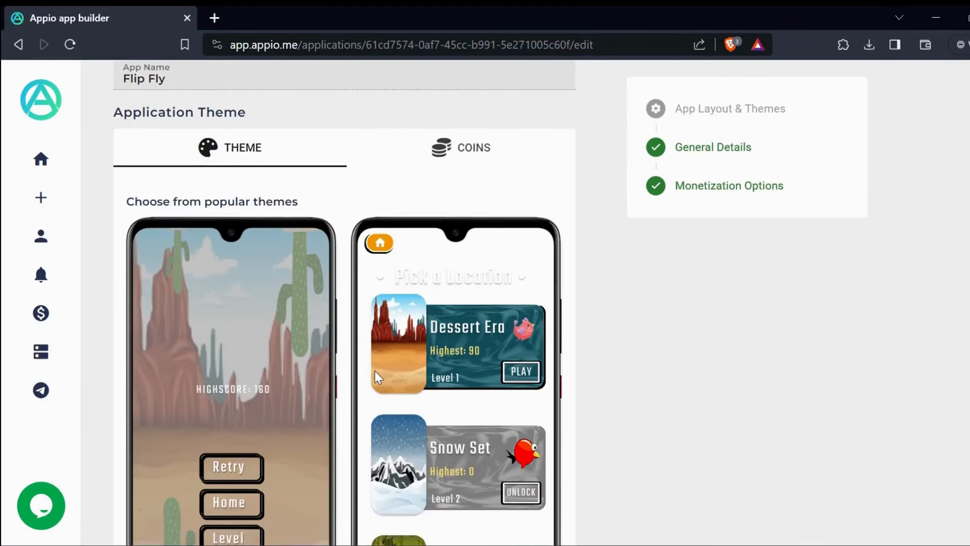
scroll(377, 377, "down", 4)
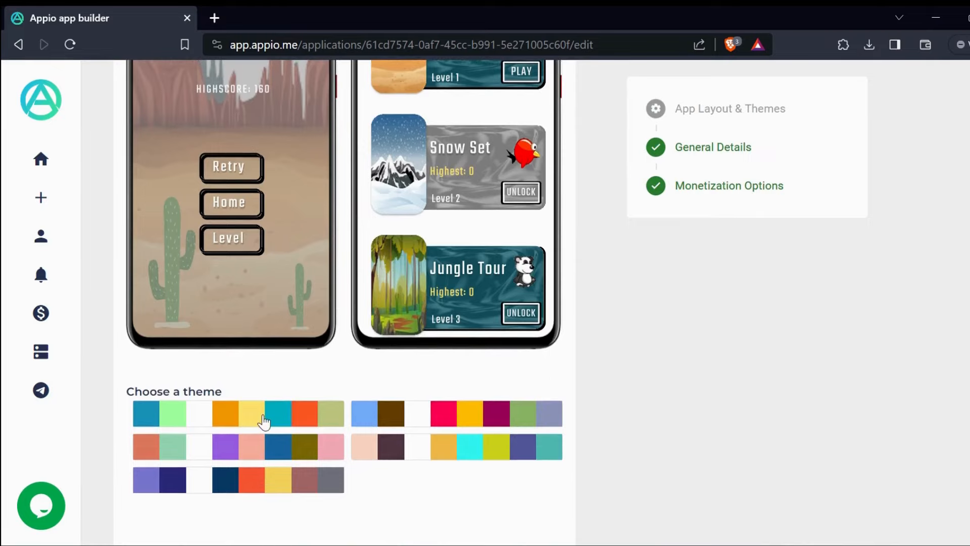
left_click(263, 421)
scroll(263, 421, "up", 4)
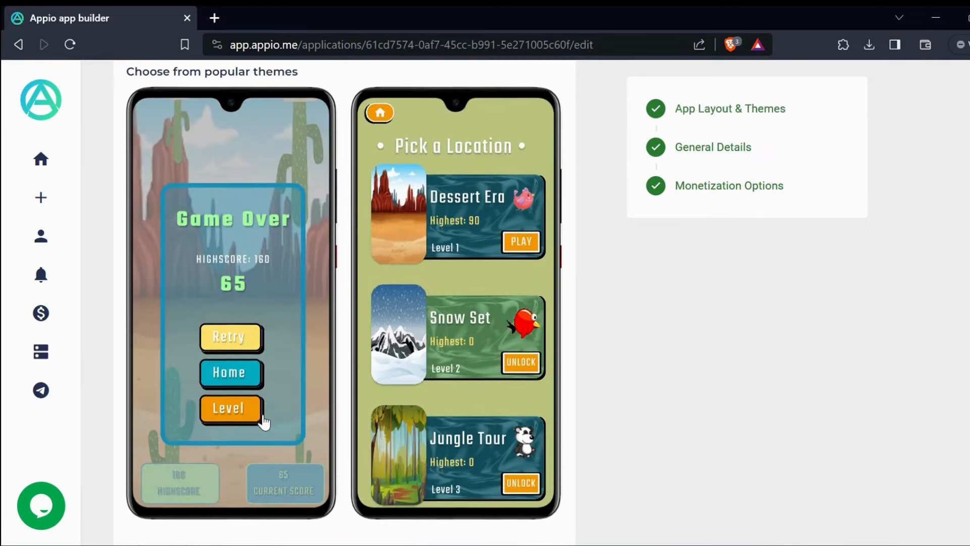
Upload appIcon.png as the app icon, accept the image, and choose the first icon layout without a border.
scroll(263, 421, "down", 8)
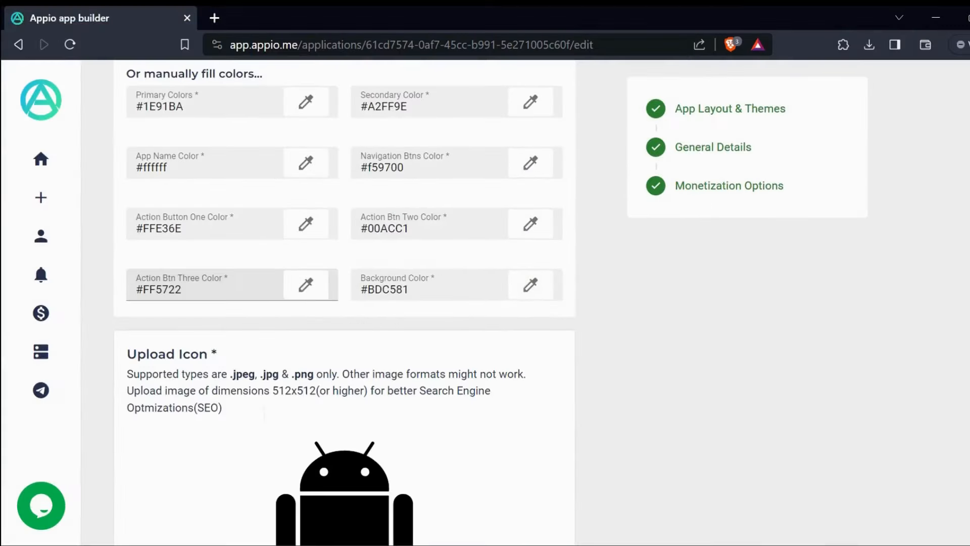
scroll(263, 414, "down", 3)
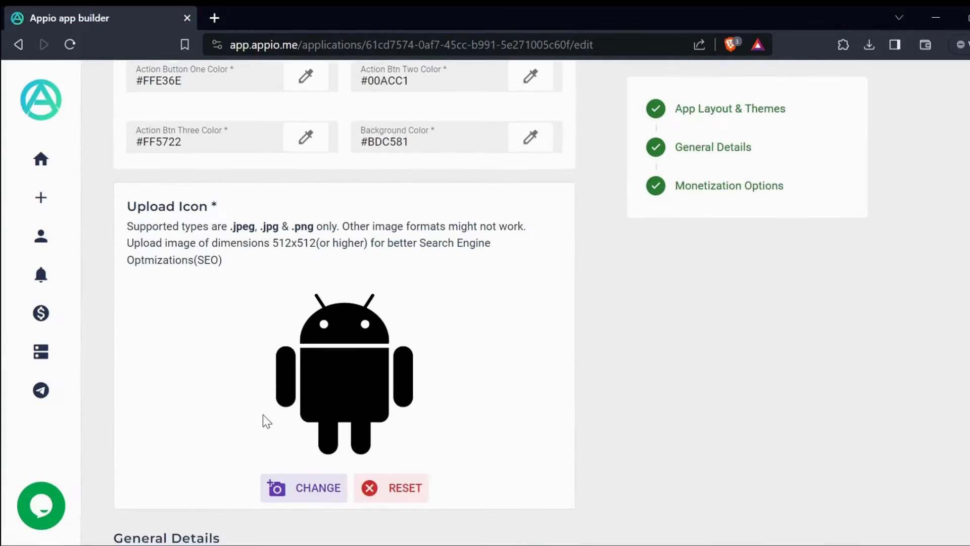
left_click(314, 482)
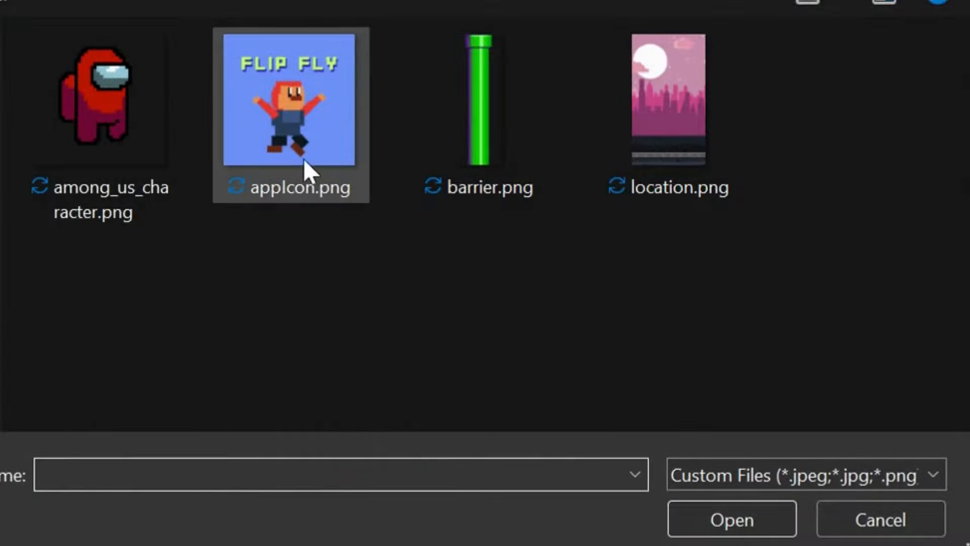
left_click(299, 126)
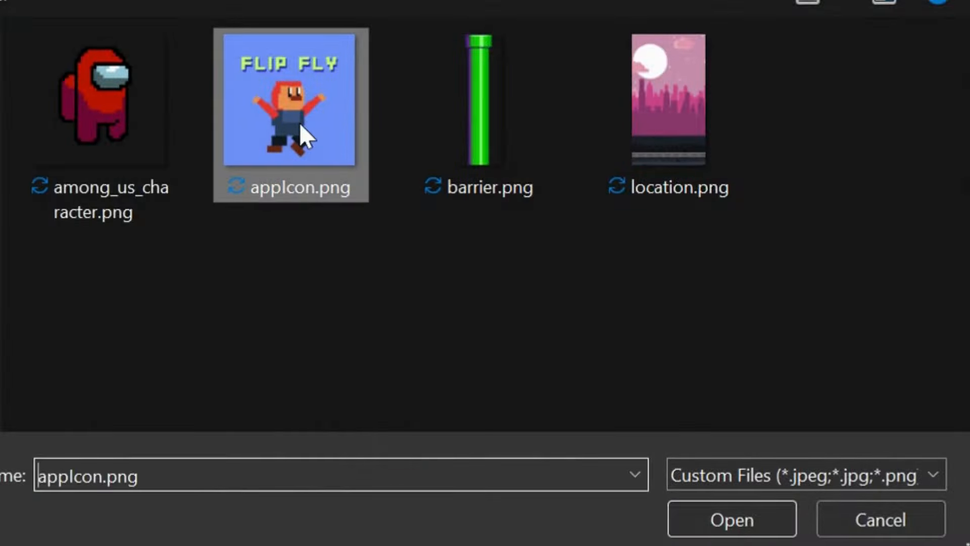
left_click(727, 535)
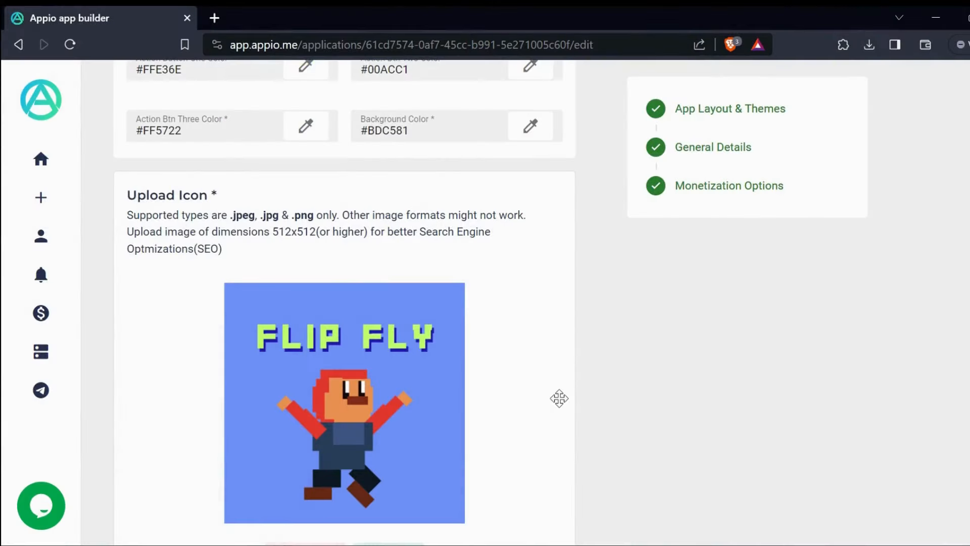
scroll(480, 419, "down", 3)
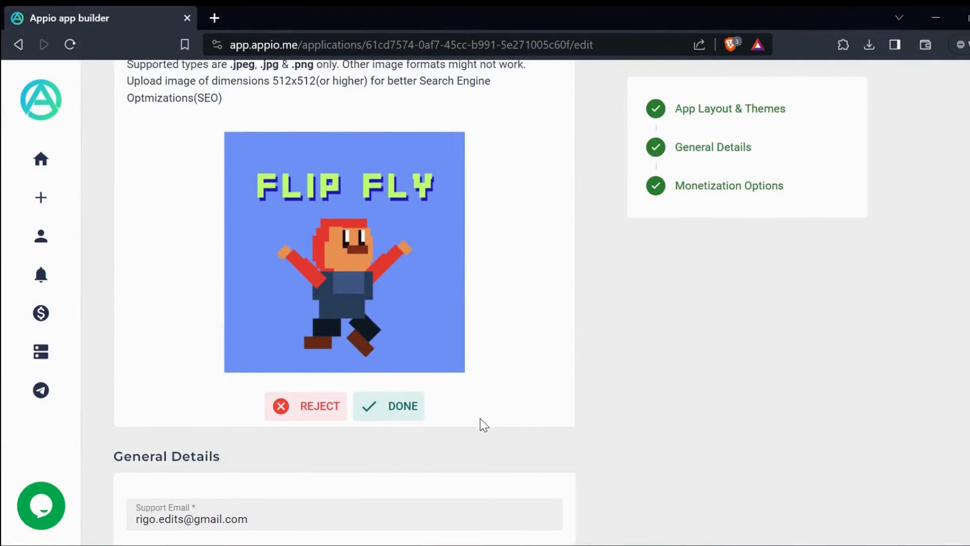
left_click(399, 402)
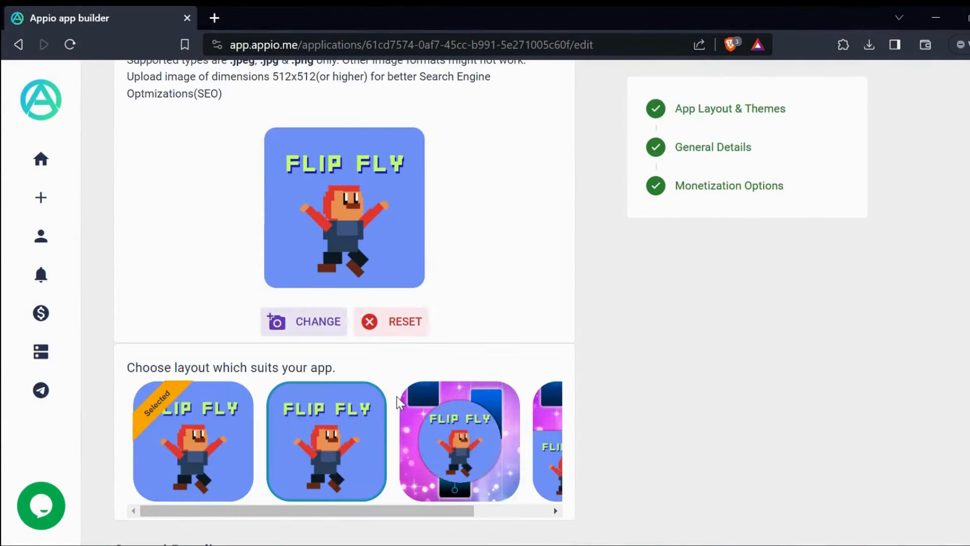
left_click(297, 423)
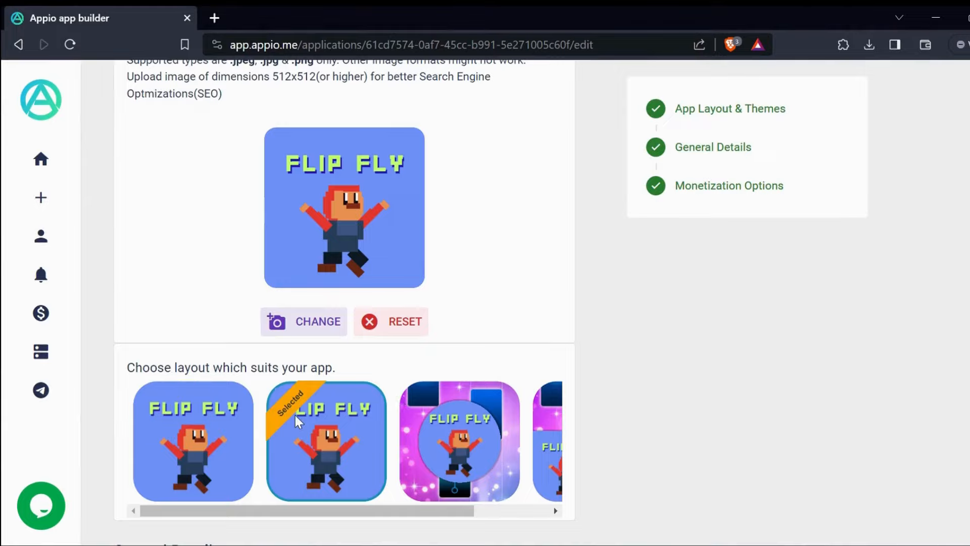
left_click(196, 426)
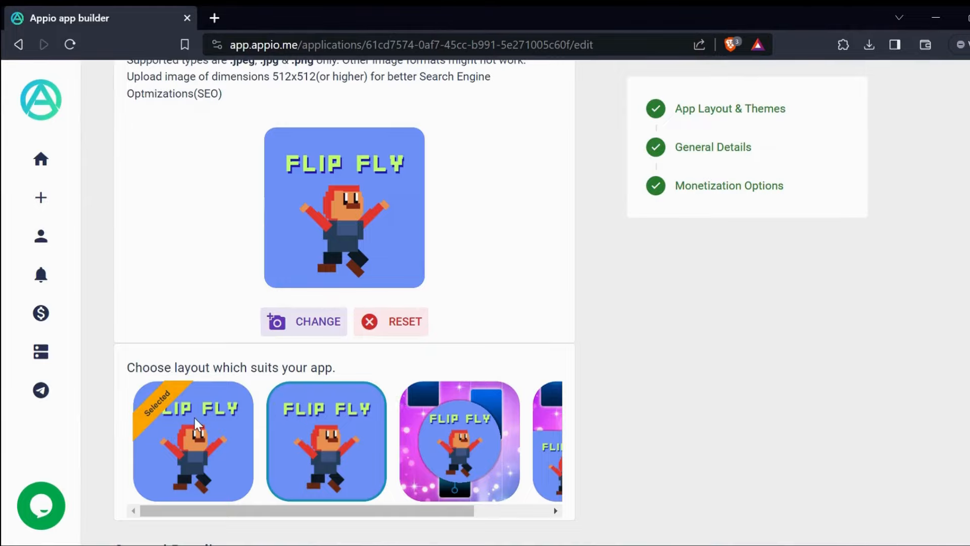
Examine the general details, the monetization options and the User Points and Reward Ad Points settings under Coins.
scroll(196, 425, "down", 8)
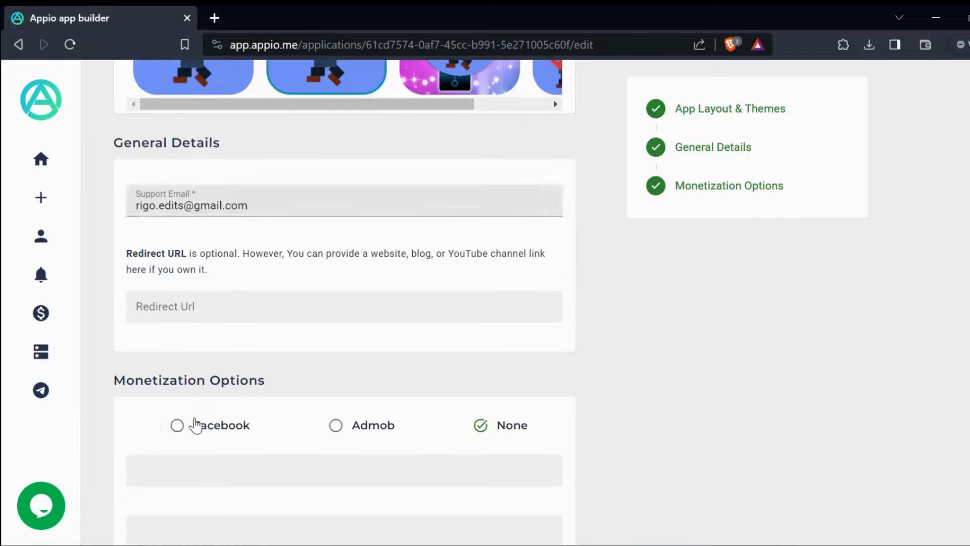
scroll(196, 424, "down", 5)
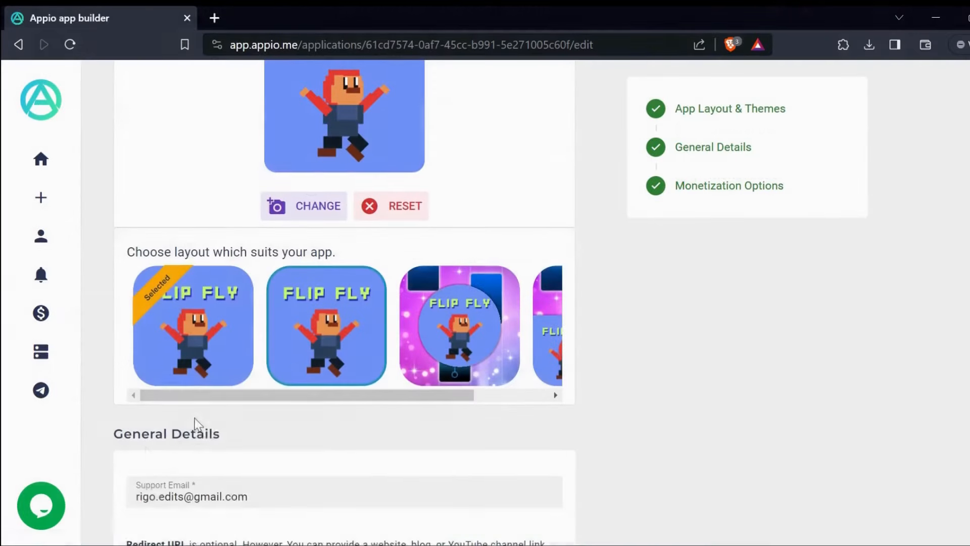
scroll(195, 400, "up", 1)
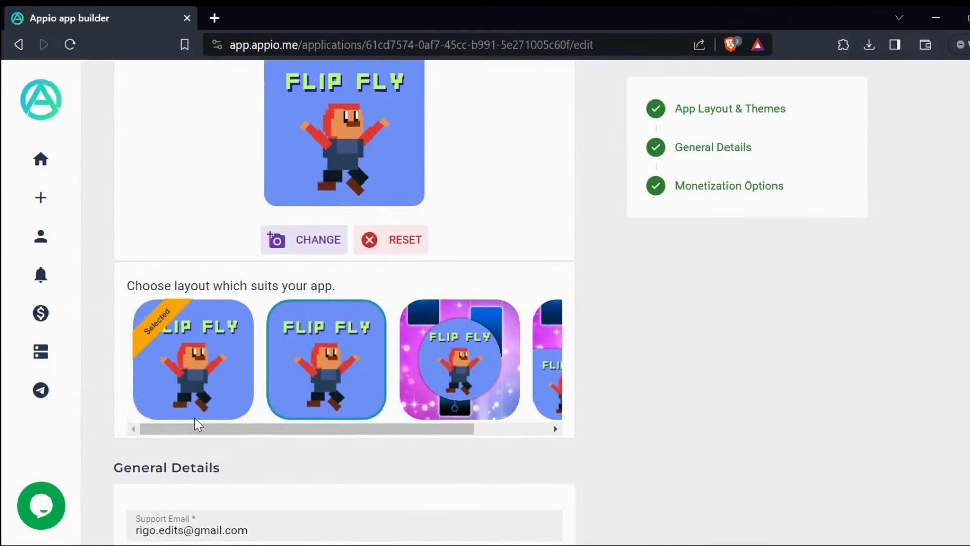
scroll(196, 423, "down", 4)
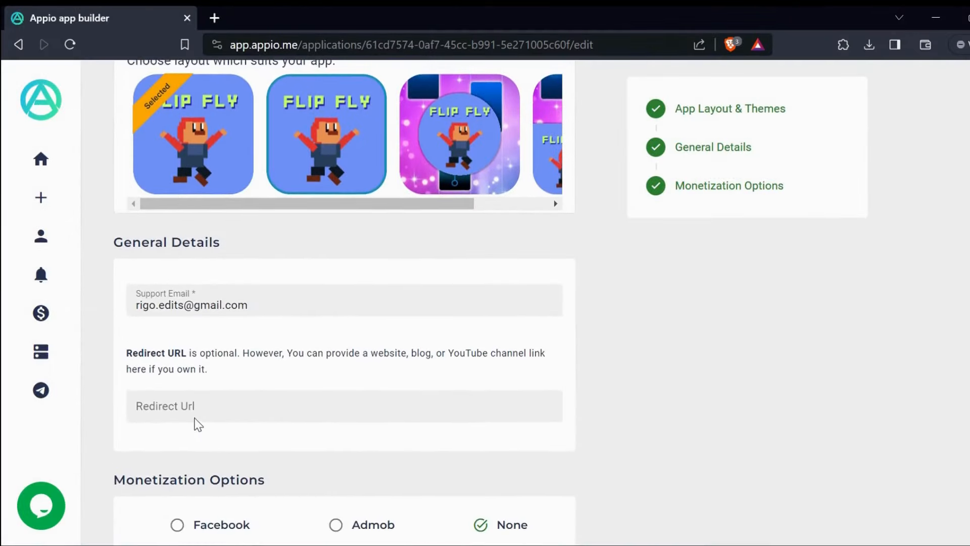
scroll(196, 423, "up", 15)
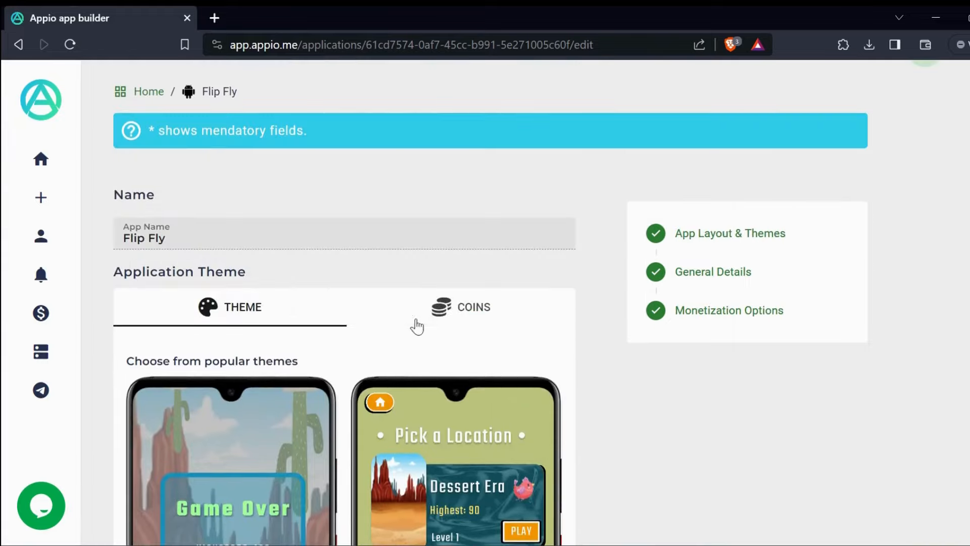
left_click(450, 323)
scroll(449, 326, "down", 2)
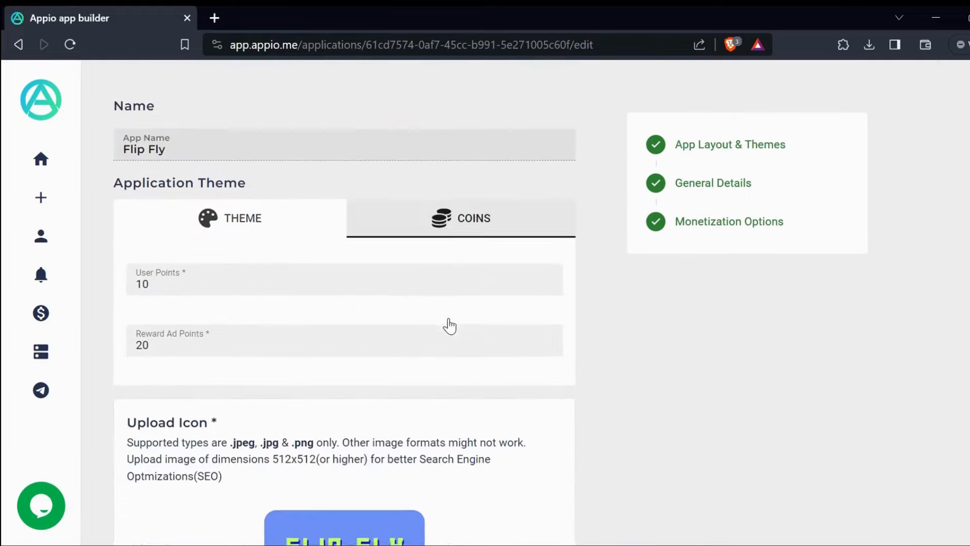
Save the app's settings and continue to the level setup.
scroll(449, 326, "down", 5)
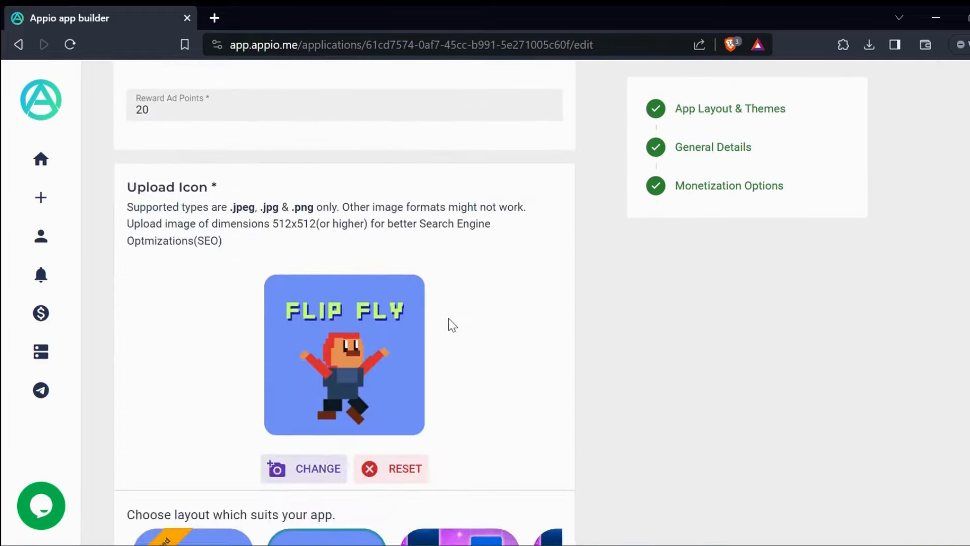
scroll(452, 325, "down", 2)
scroll(453, 325, "down", 15)
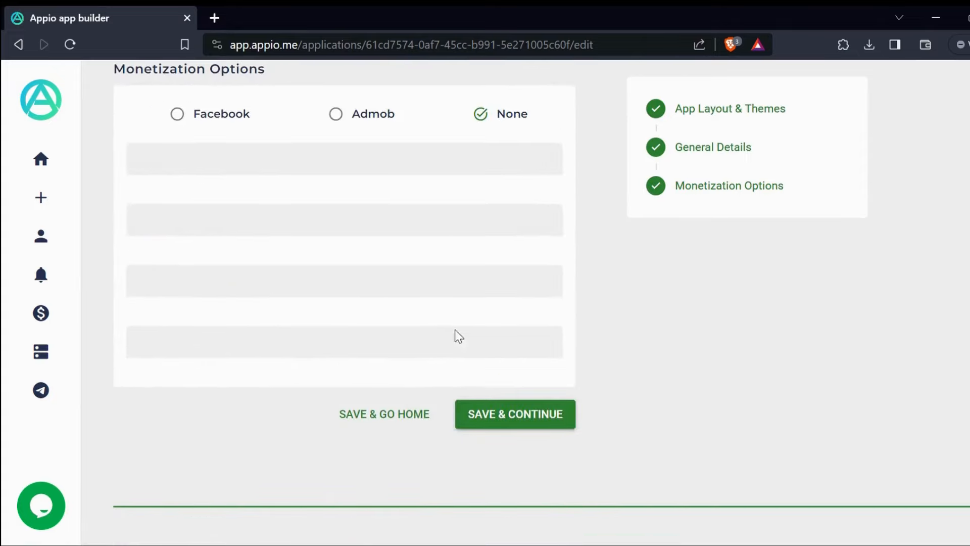
left_click(505, 412)
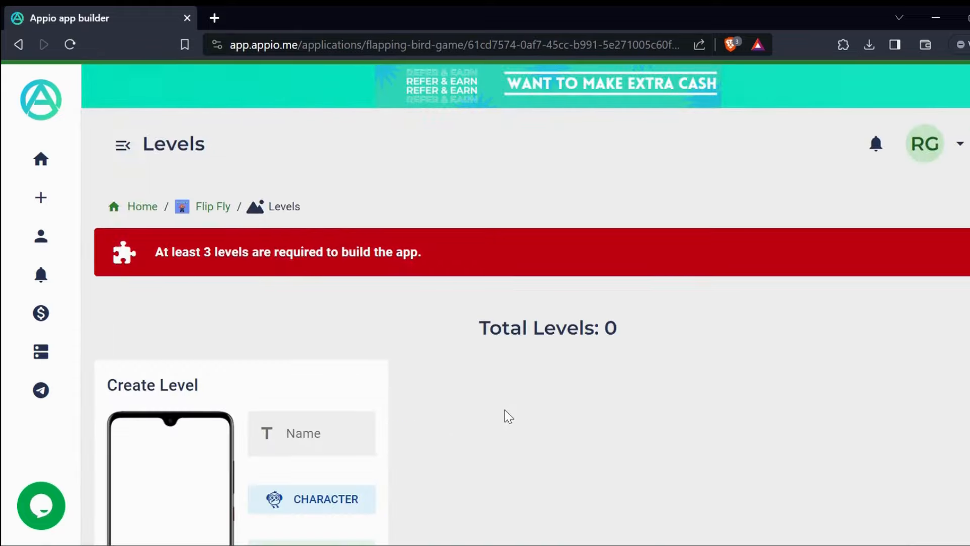
Name the first level "Among Us" in the level creation form.
scroll(505, 410, "down", 4)
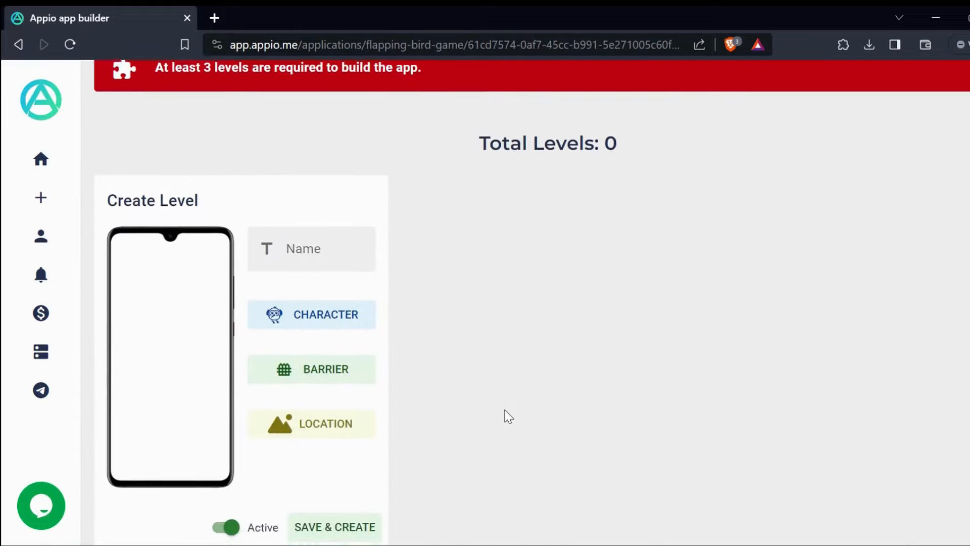
scroll(505, 410, "down", 2)
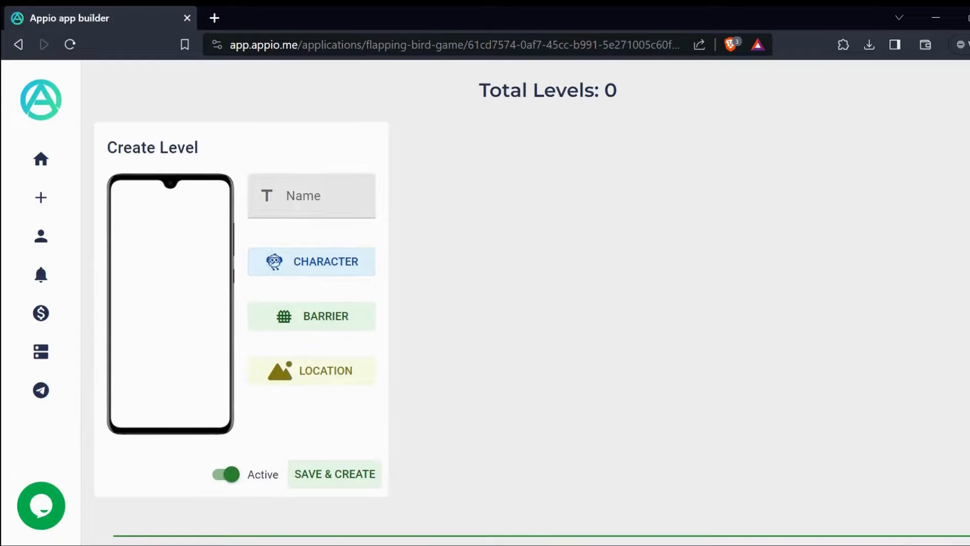
left_click(295, 204)
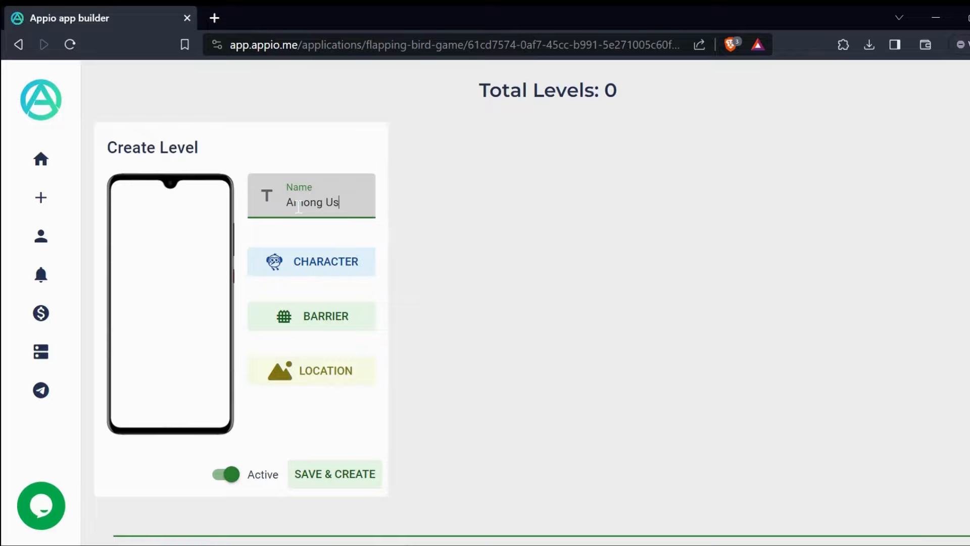
Upload among_us_character.png as the character for the Among Us level.
left_click(320, 266)
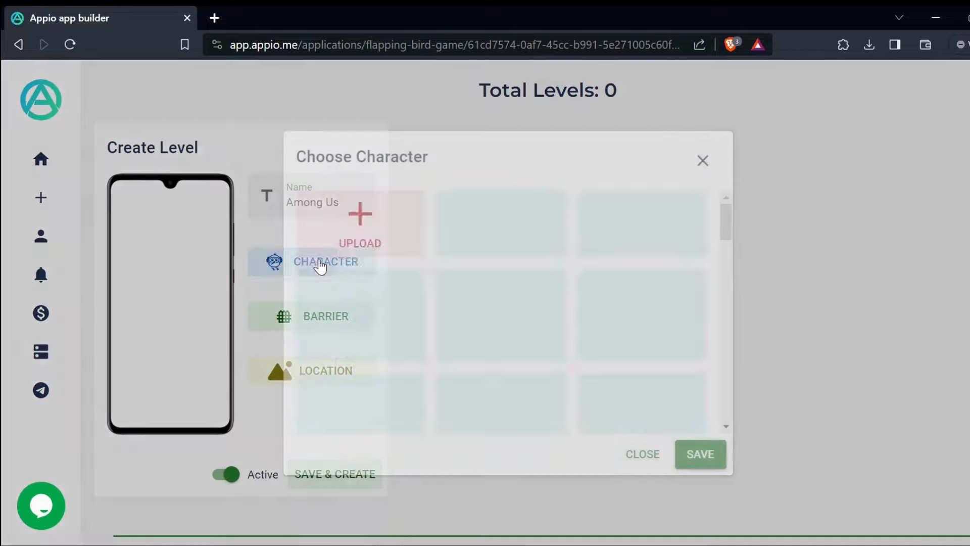
left_click(356, 255)
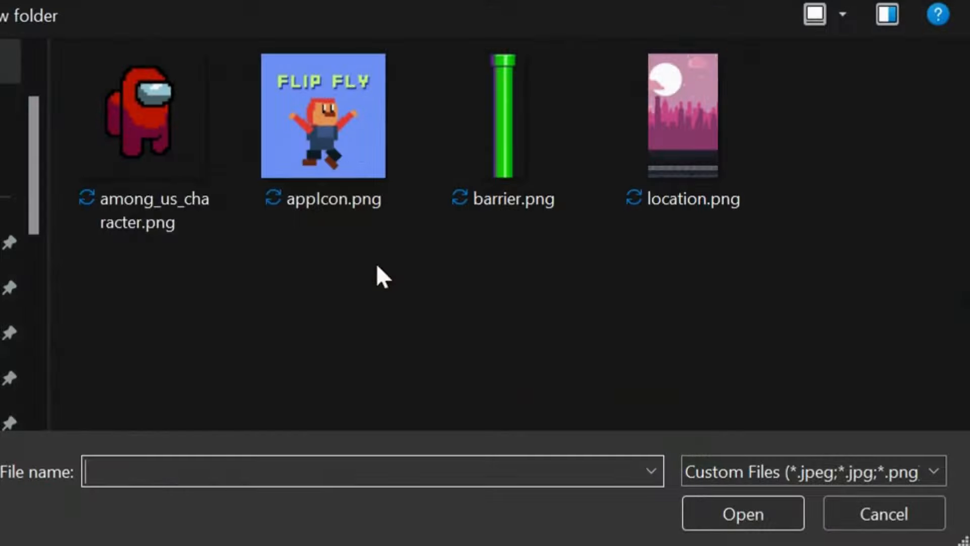
left_click(133, 119)
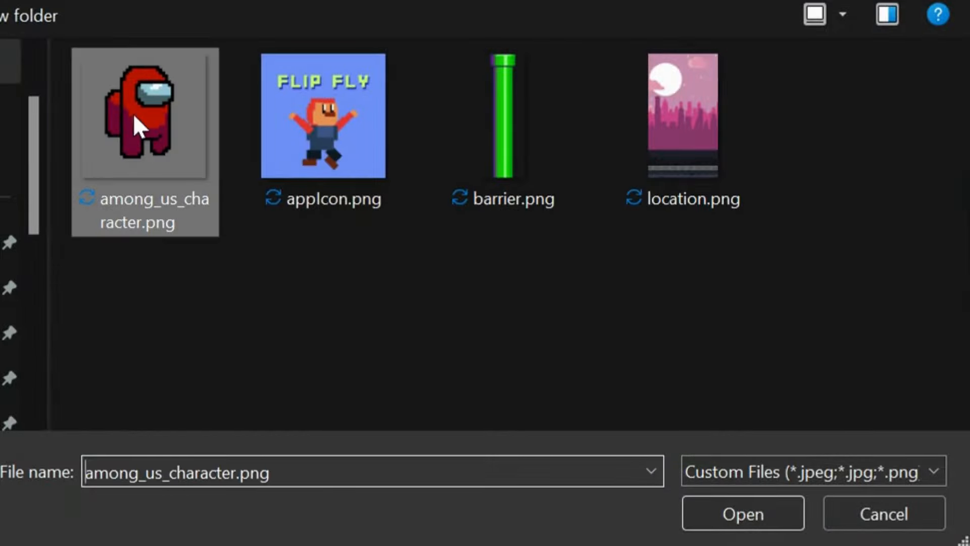
left_click(698, 504)
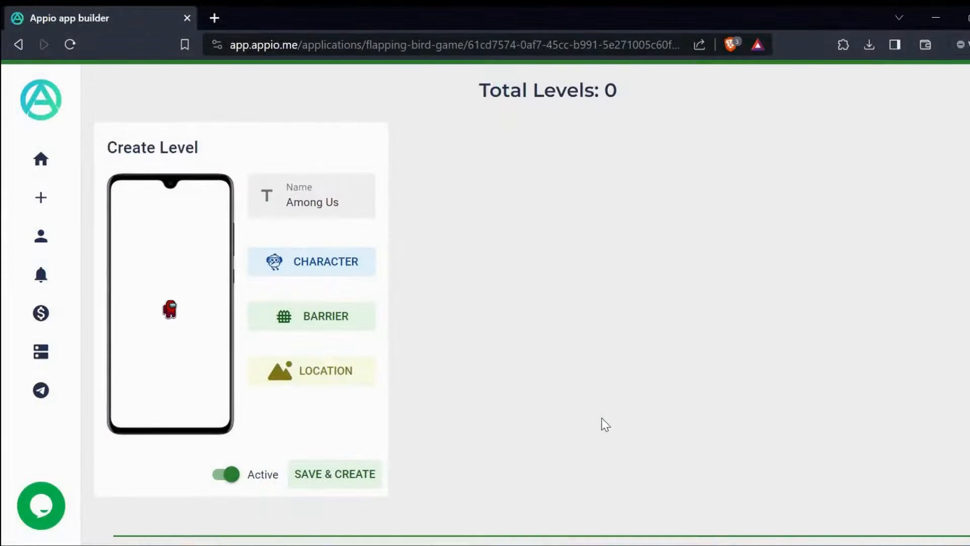
Upload barrier.png as the barrier for the Among Us level.
left_click(330, 321)
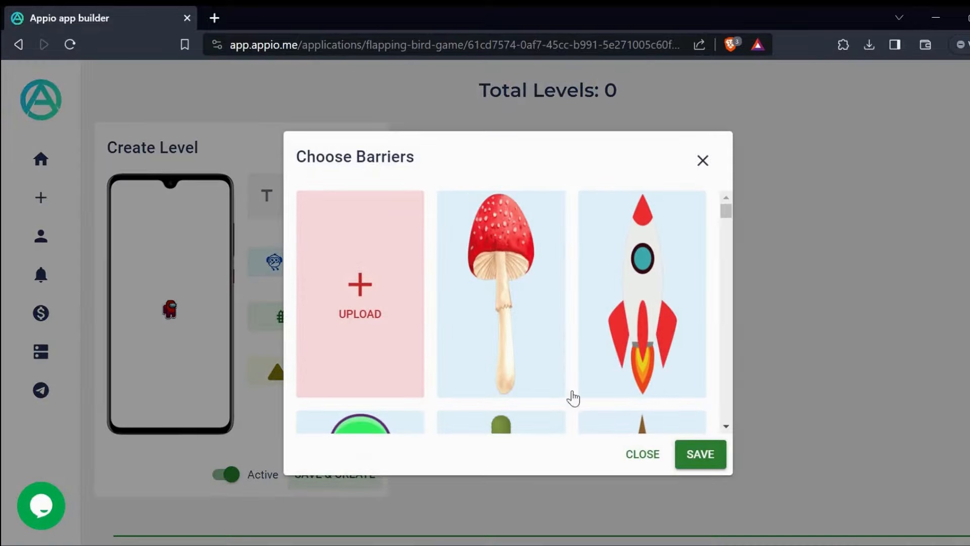
left_click(371, 299)
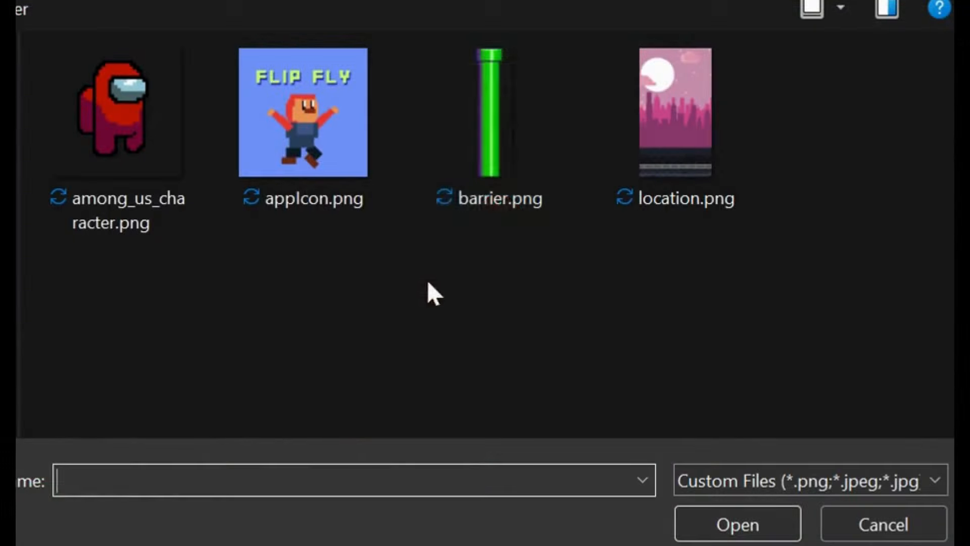
left_click(478, 192)
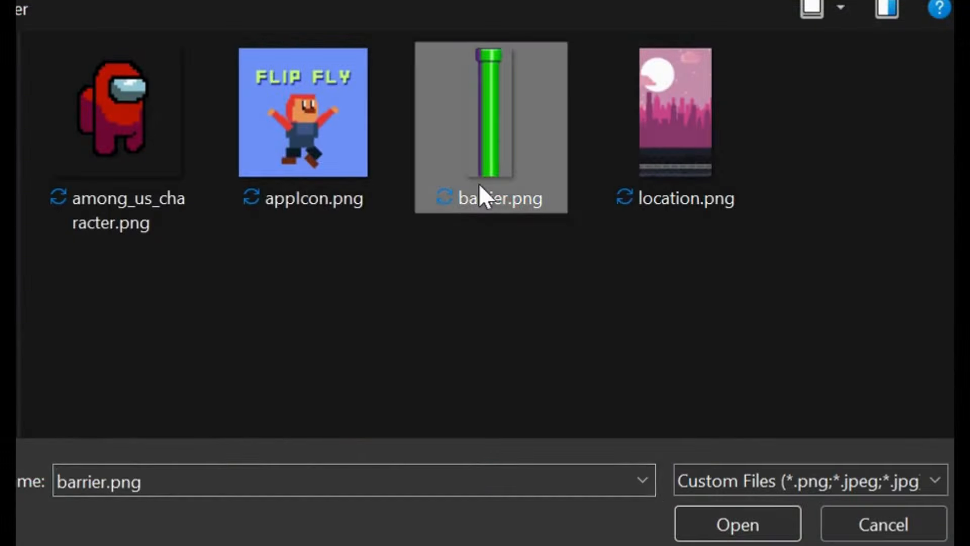
left_click(680, 512)
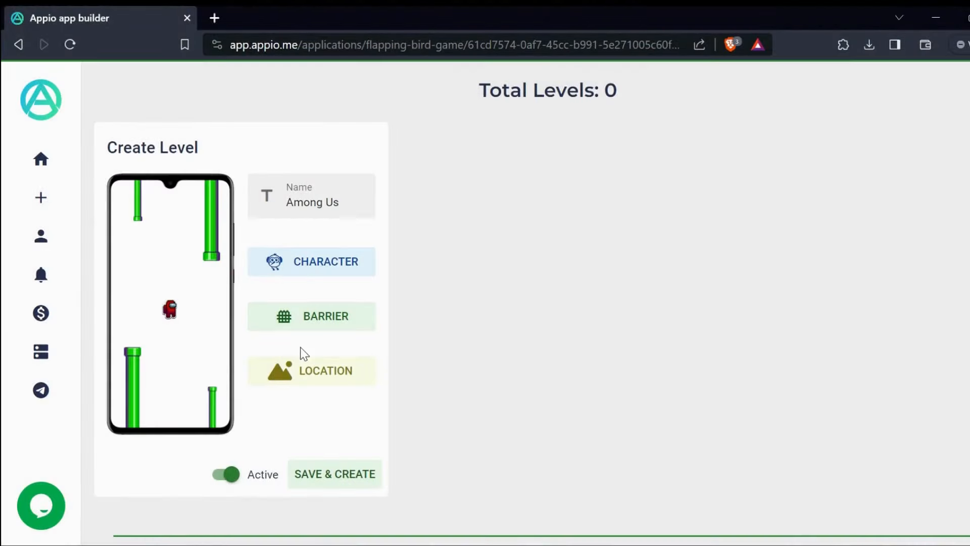
Upload location.png as the Among Us level's location, and save the level to create it.
left_click(304, 373)
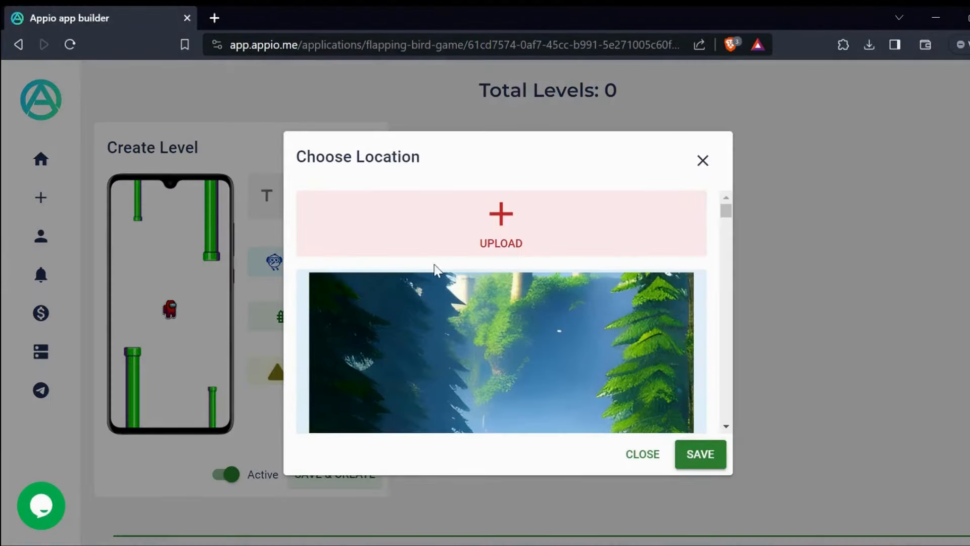
left_click(424, 236)
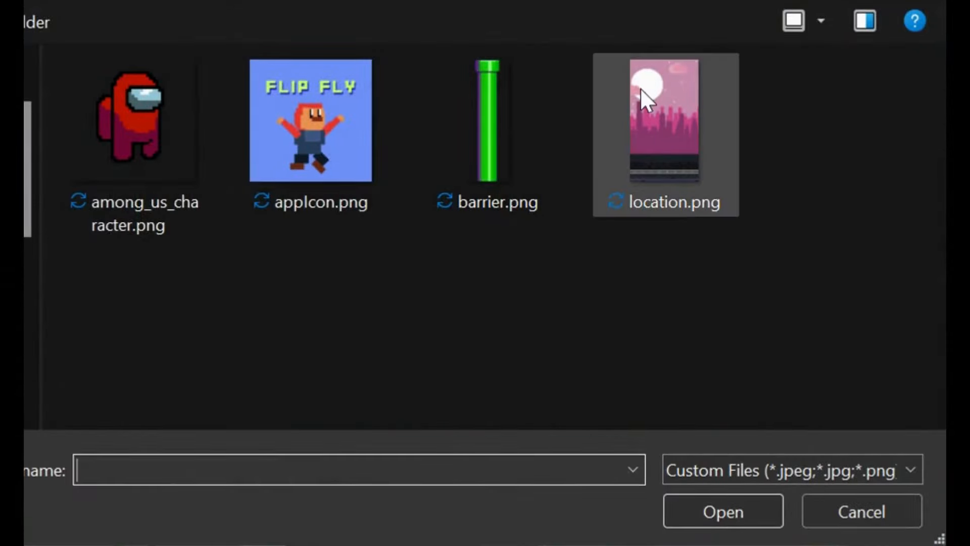
left_click(640, 88)
left_click(693, 504)
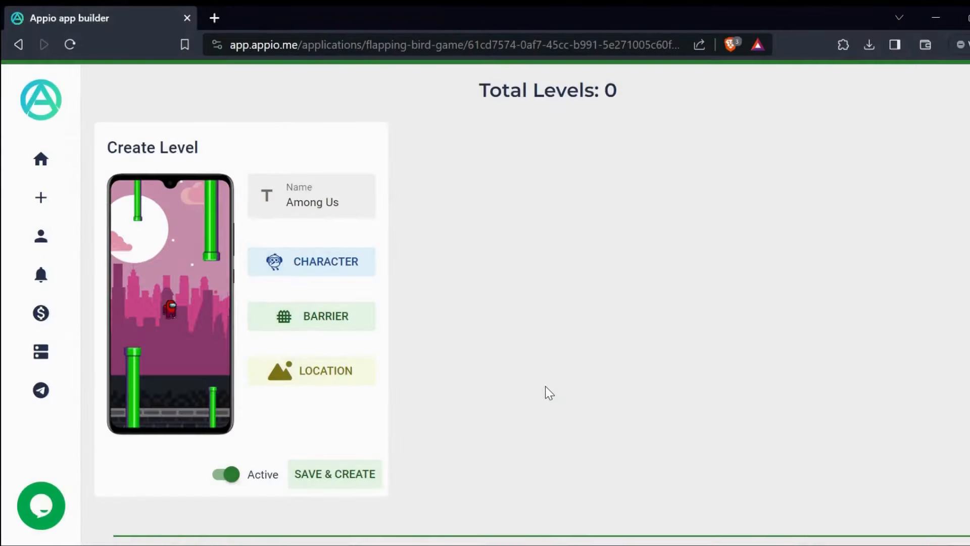
left_click(341, 475)
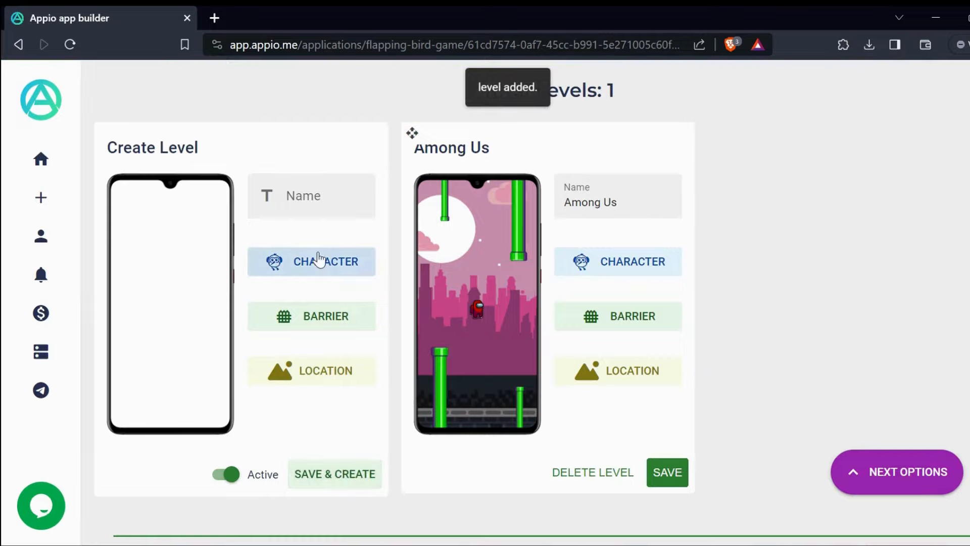
Name the second level "Horror Hunt" and choose the bandaged mummy from the library as its character.
left_click(308, 198)
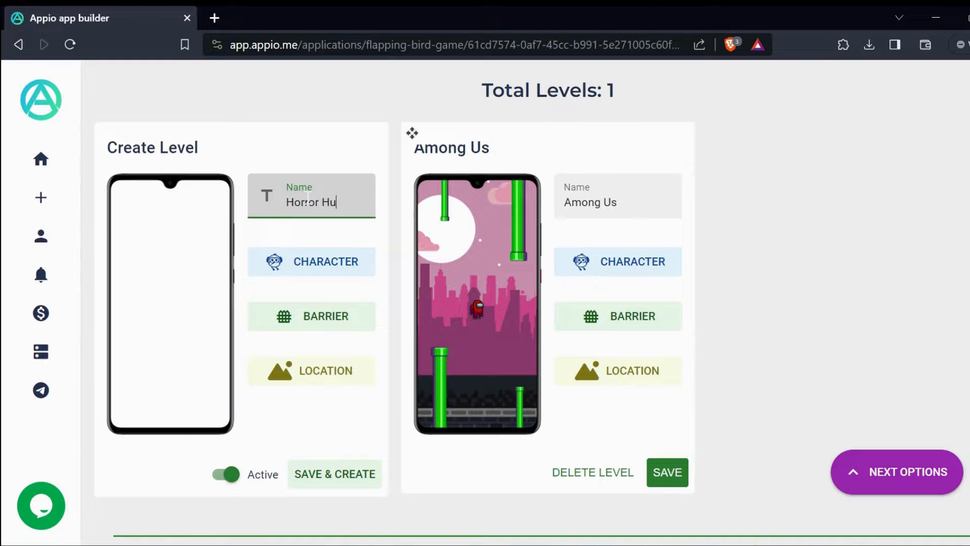
left_click(319, 273)
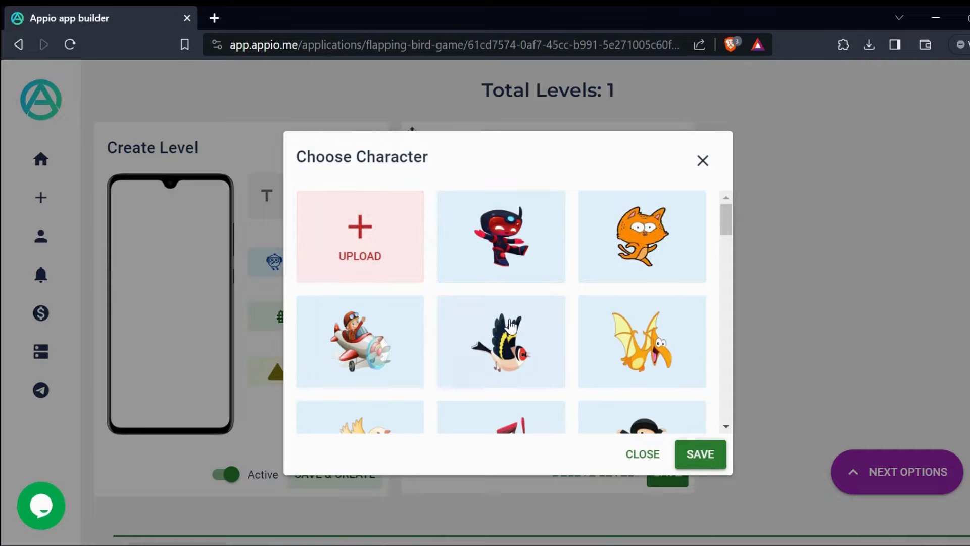
scroll(511, 326, "down", 4)
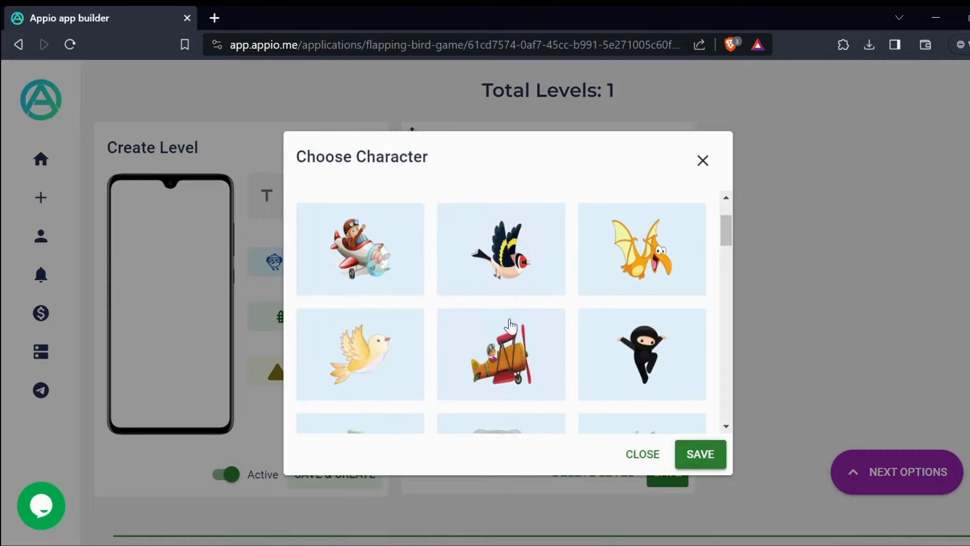
scroll(512, 326, "down", 10)
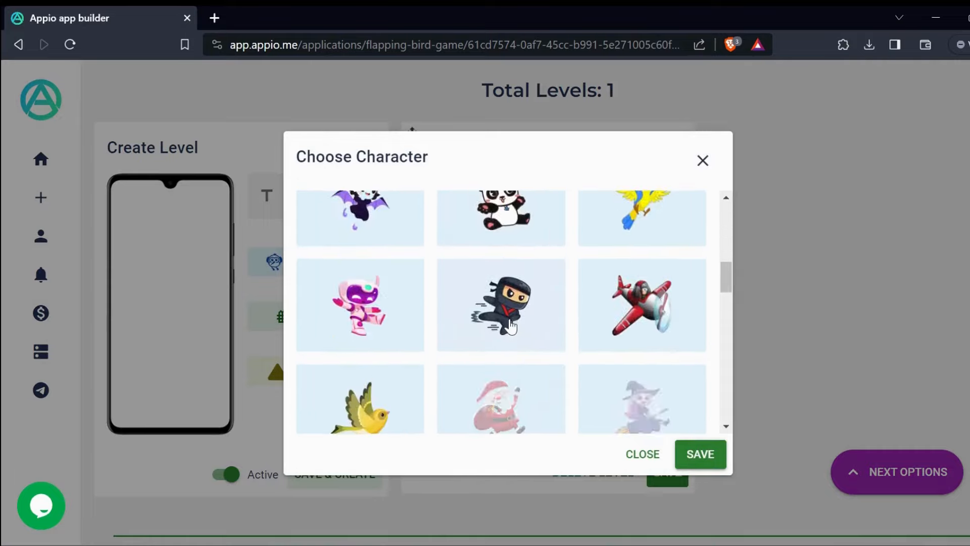
scroll(512, 326, "down", 10)
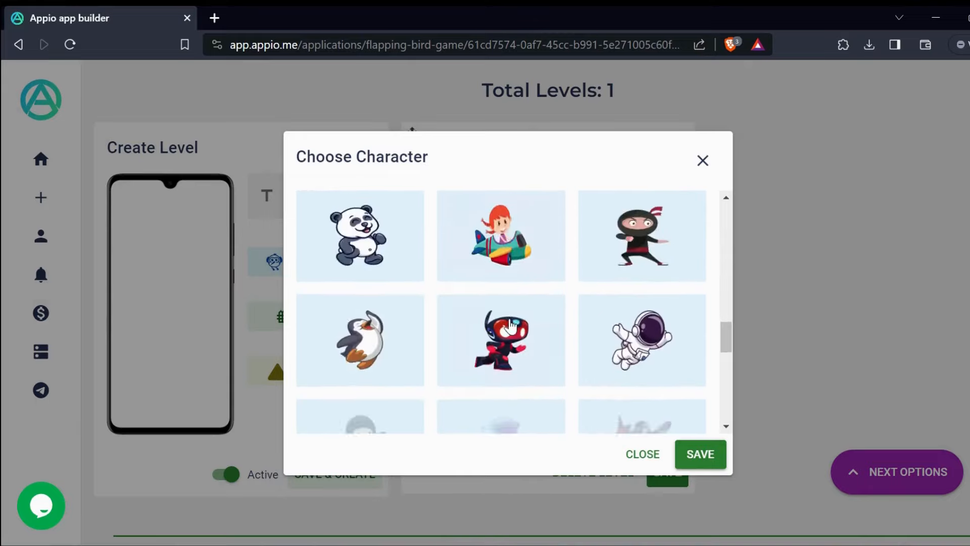
scroll(511, 326, "down", 5)
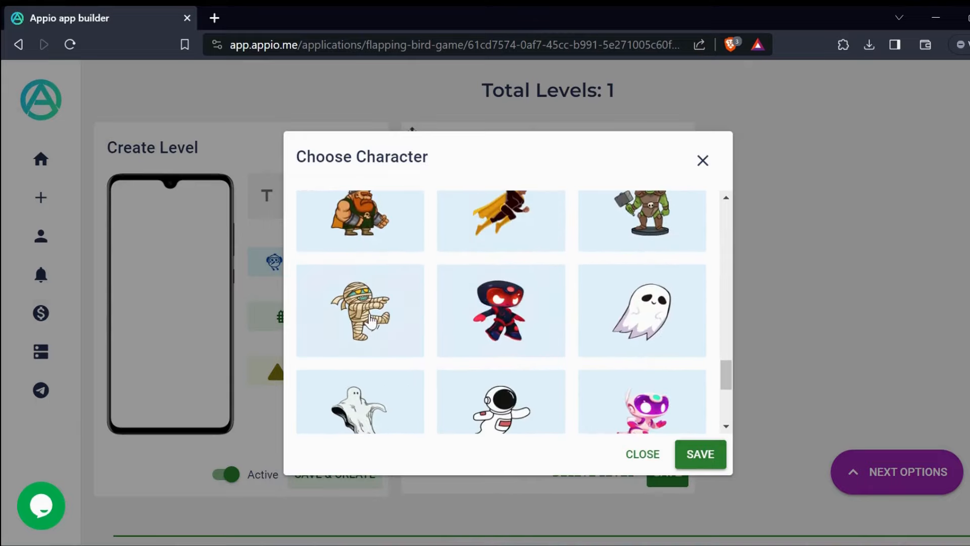
left_click(409, 327)
left_click(694, 458)
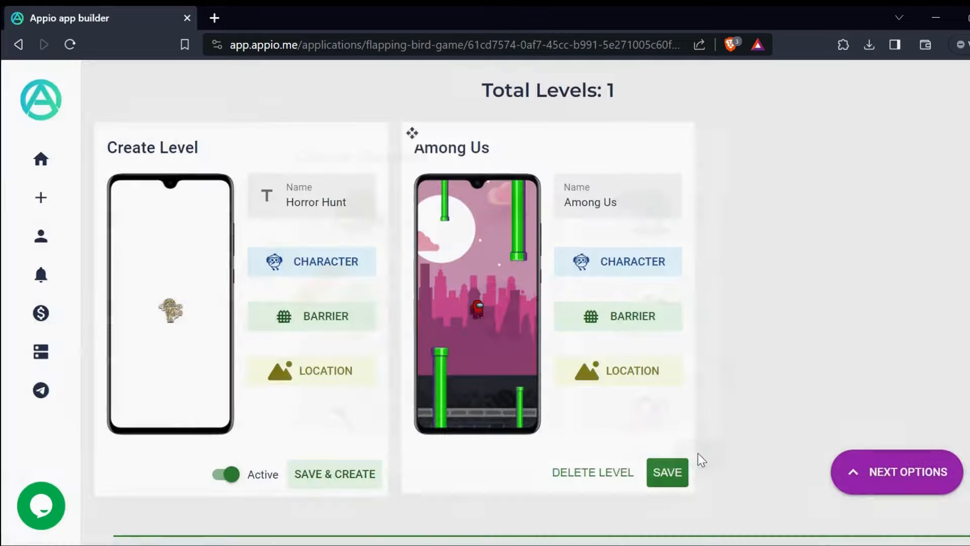
Choose the stacked pumpkins with a witch hat as the barrier for the Horror Hunt level.
left_click(321, 319)
scroll(584, 335, "down", 8)
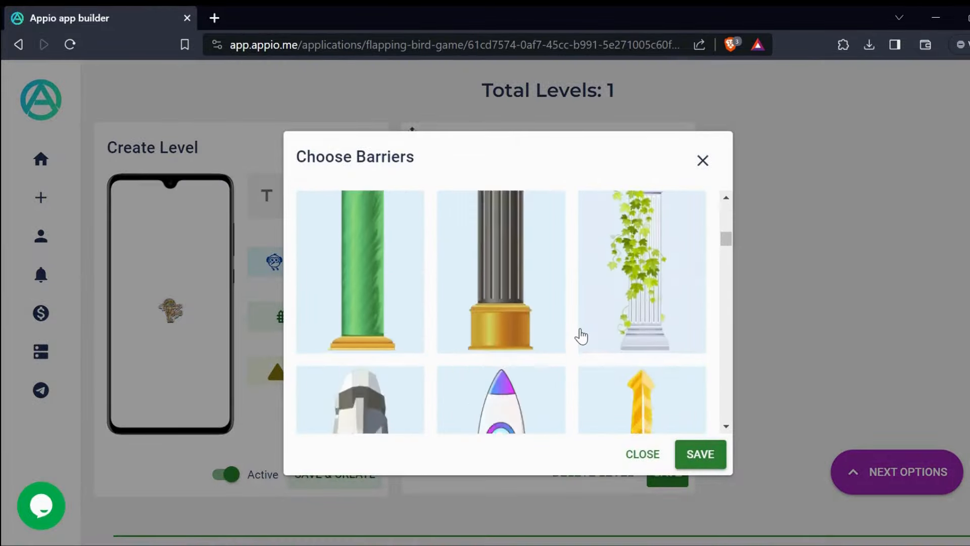
scroll(581, 336, "down", 2)
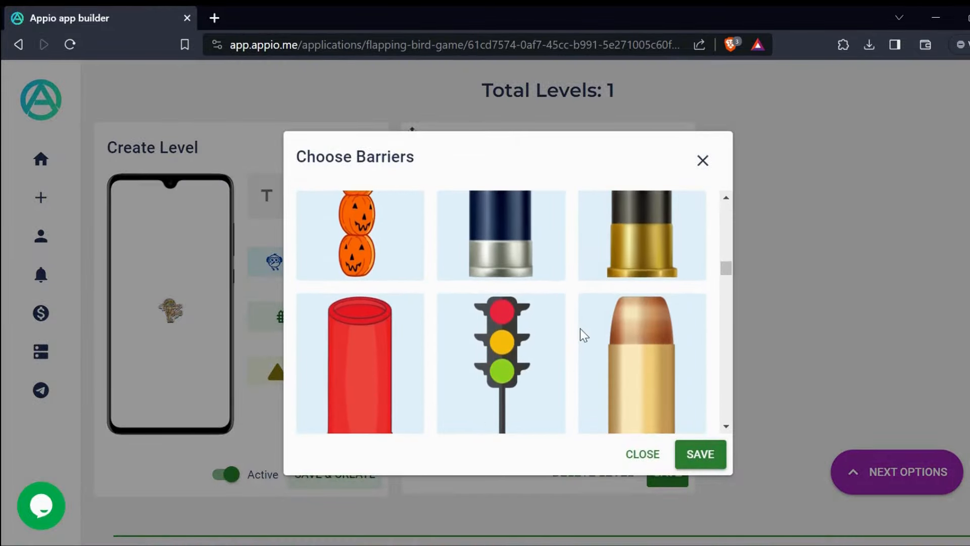
scroll(581, 335, "up", 3)
left_click(357, 293)
left_click(700, 455)
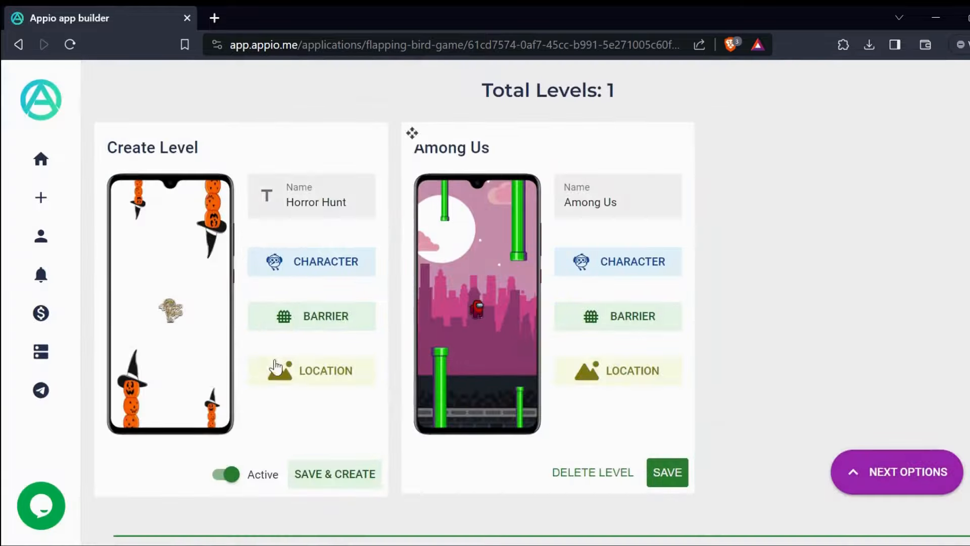
Set the purple Halloween night scene as the Horror Hunt level's location, and save the level to create it.
left_click(267, 364)
scroll(514, 361, "down", 4)
scroll(513, 361, "down", 1)
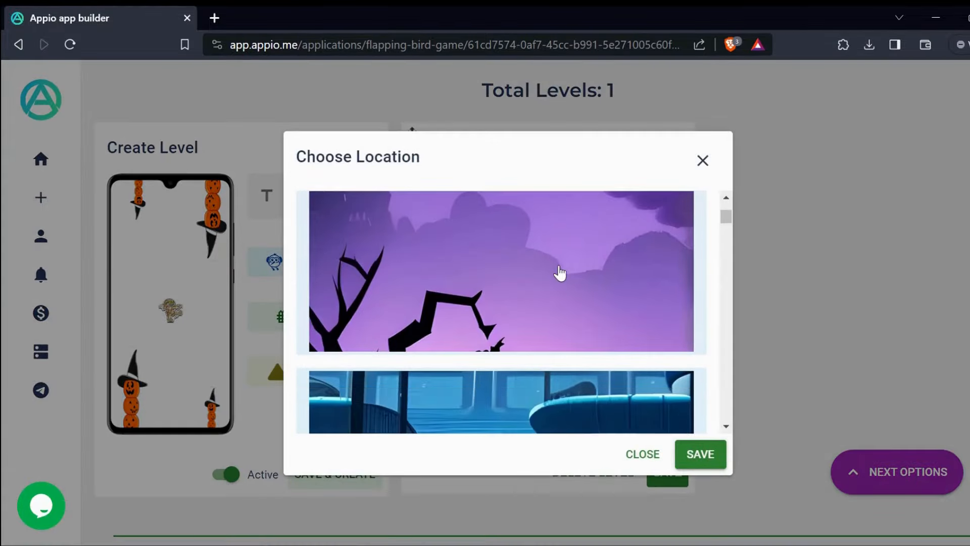
left_click(560, 273)
left_click(701, 454)
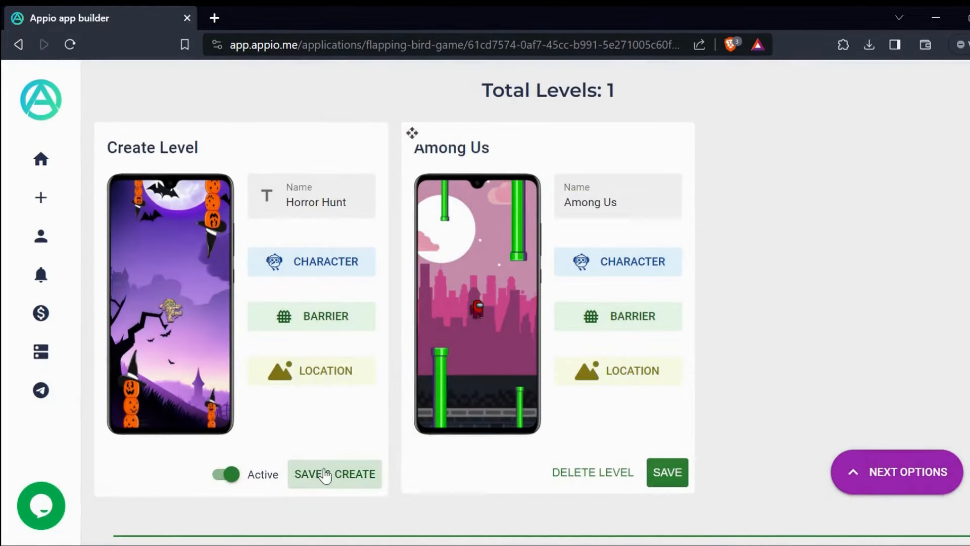
left_click(325, 474)
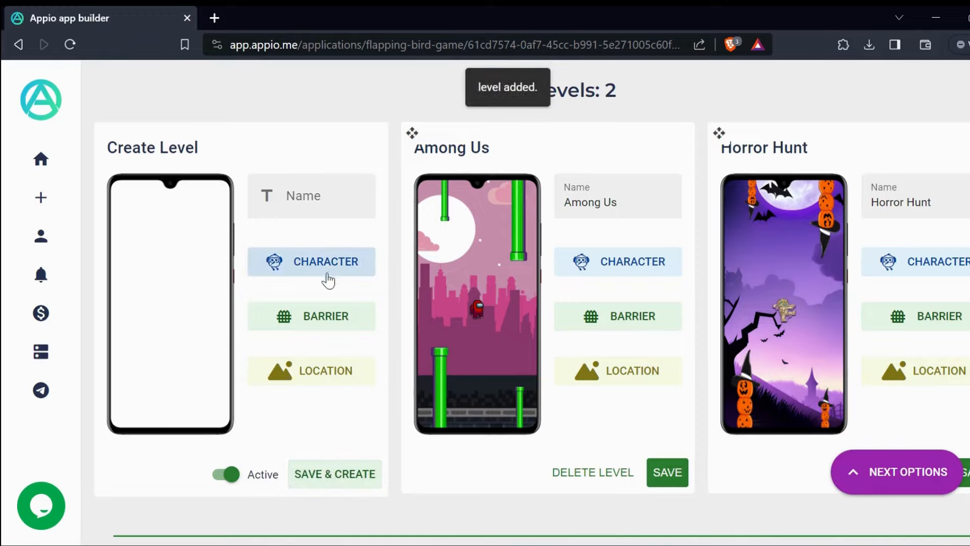
Name the third level "Space Spin" and choose the green alien from the library as its character.
left_click(303, 195)
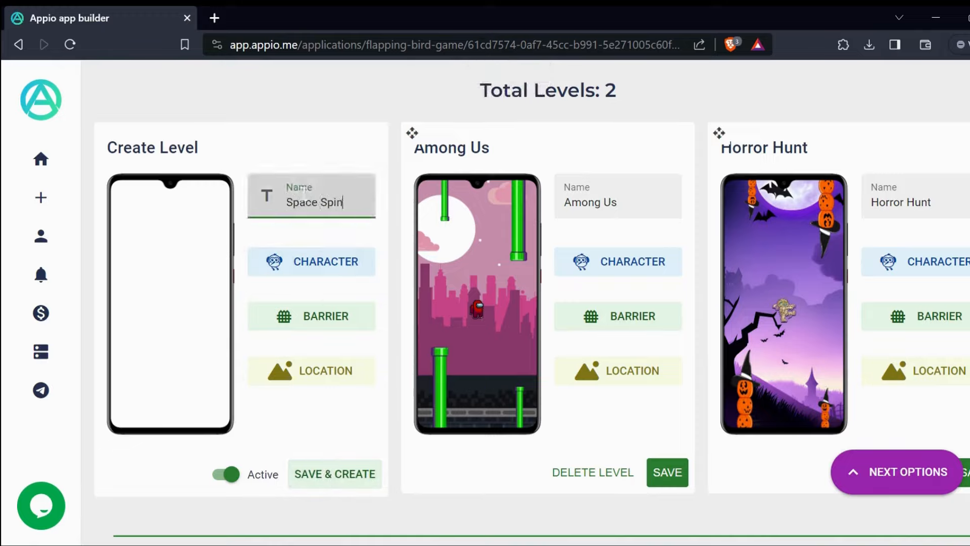
left_click(320, 271)
scroll(468, 336, "down", 2)
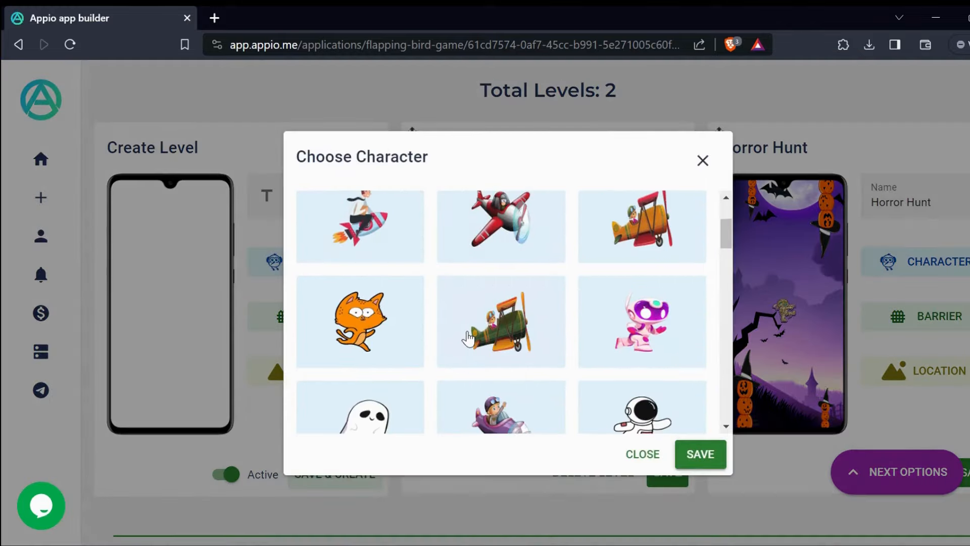
scroll(467, 336, "down", 2)
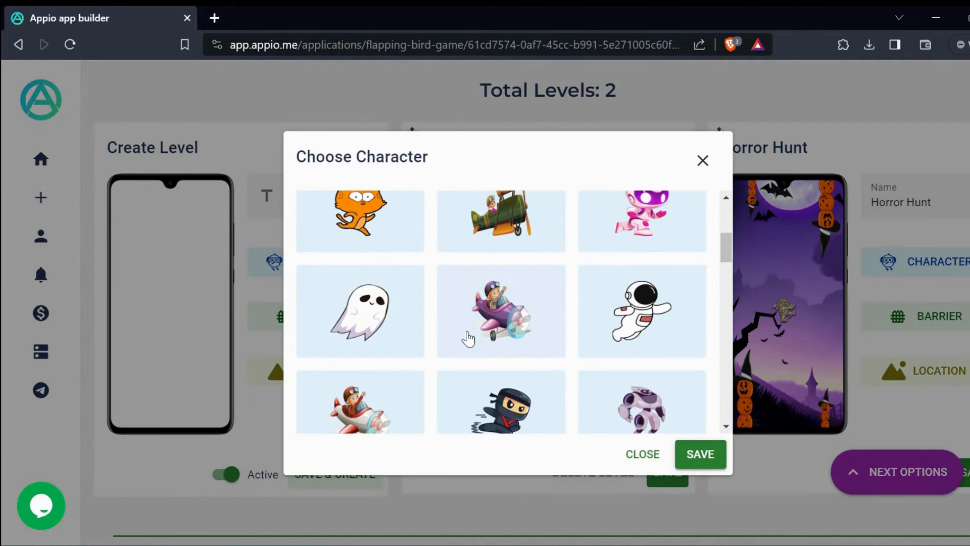
scroll(468, 339, "down", 4)
left_click(370, 331)
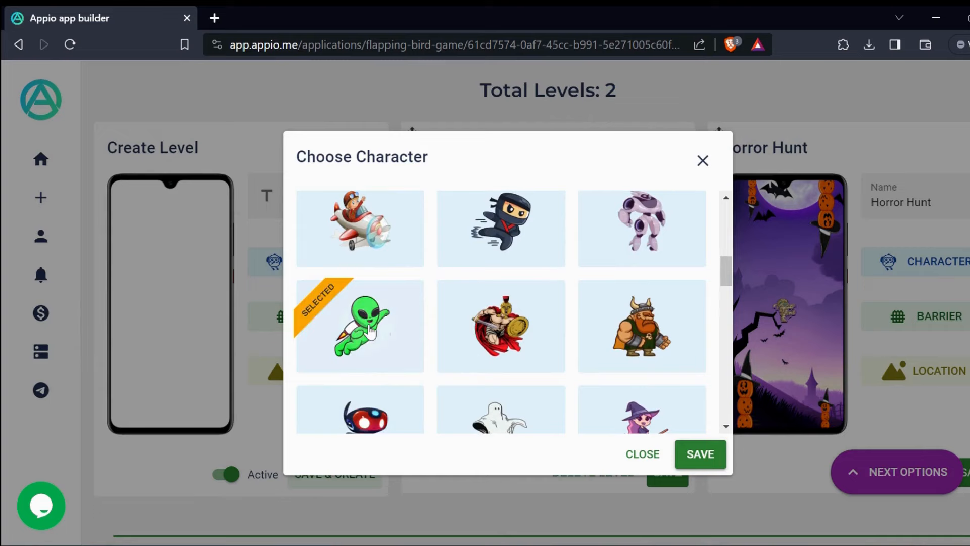
left_click(696, 451)
Choose the white rocket with purple fins as the barrier for the Space Spin level.
left_click(325, 314)
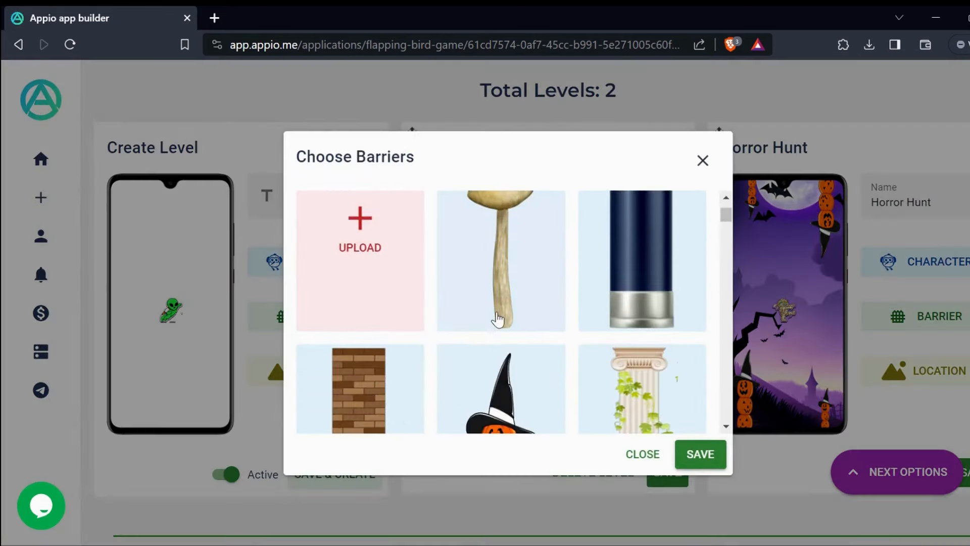
scroll(498, 320, "down", 10)
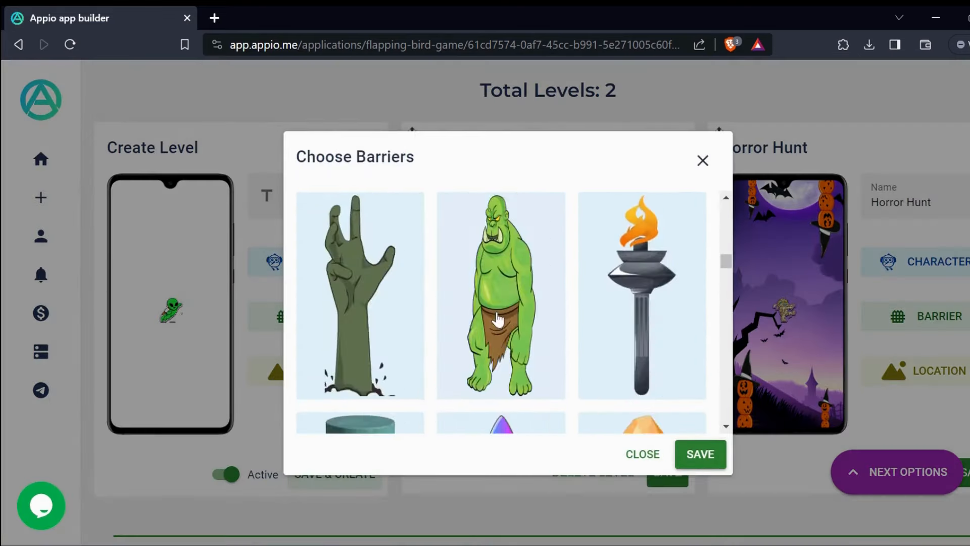
scroll(497, 319, "down", 4)
left_click(495, 318)
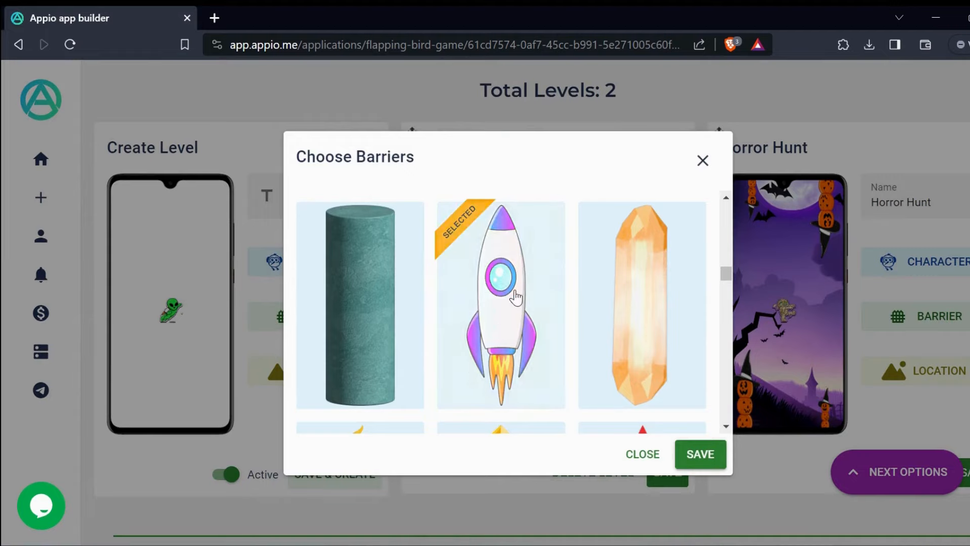
left_click(702, 454)
Set the starry night sky over dark mountains as the Space Spin level's location, and save the level to create it.
left_click(313, 372)
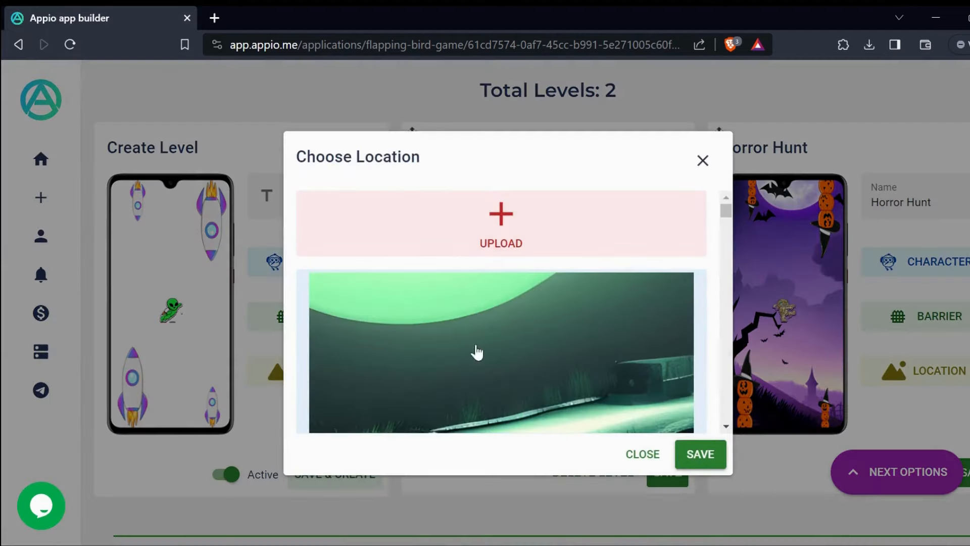
scroll(477, 353, "down", 8)
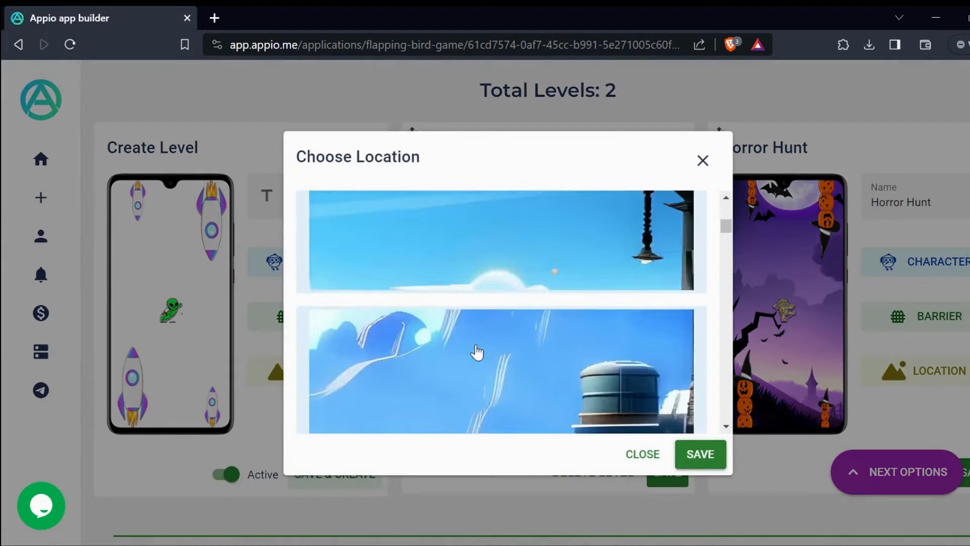
scroll(477, 353, "down", 10)
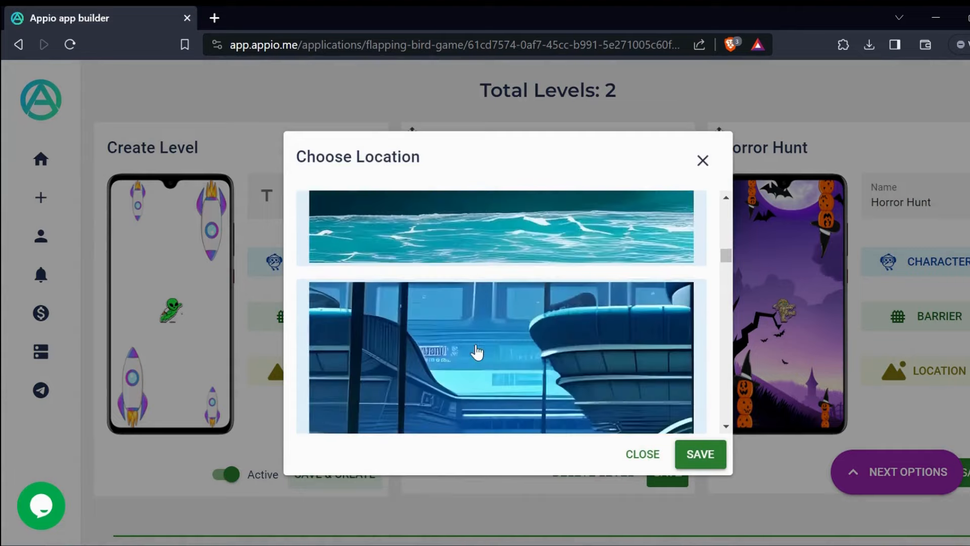
scroll(477, 353, "down", 8)
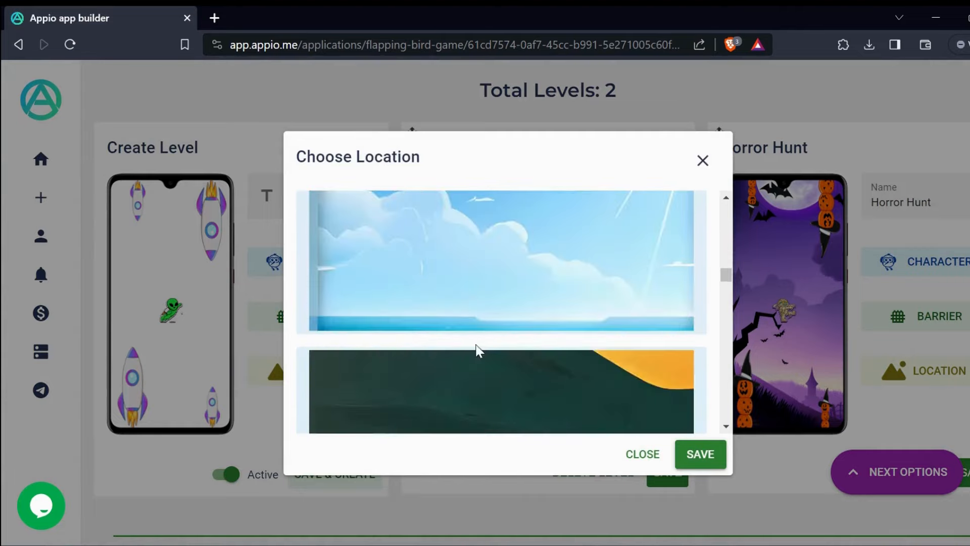
scroll(477, 351, "down", 4)
scroll(477, 353, "down", 3)
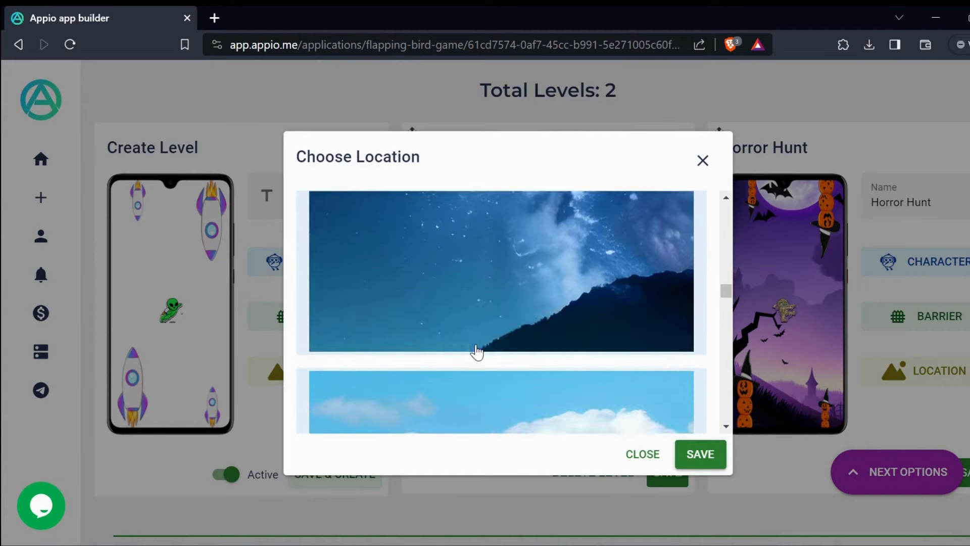
left_click(487, 336)
left_click(704, 453)
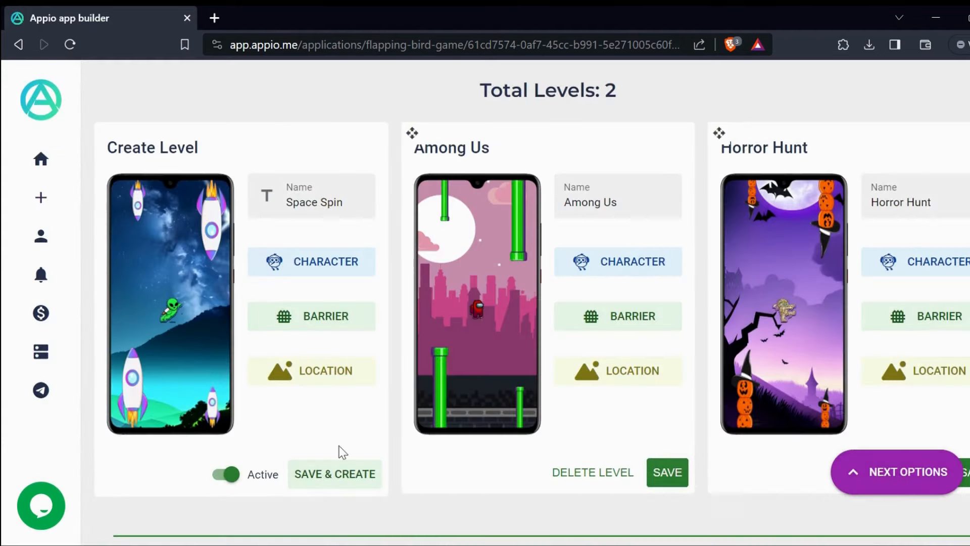
left_click(332, 471)
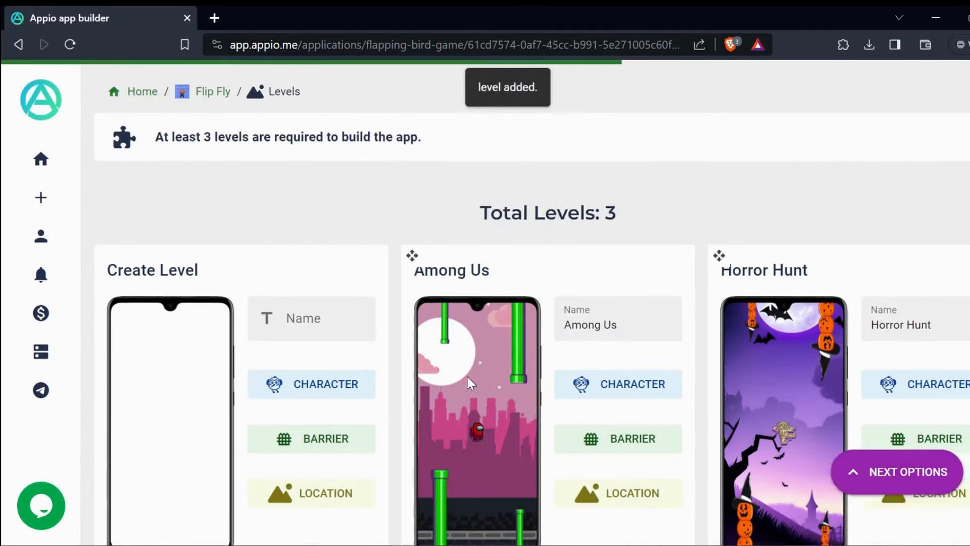
Leave the Levels page of Flip Fly and return to the home page listing all applications.
scroll(466, 376, "up", 1)
scroll(396, 232, "down", 1)
scroll(397, 232, "up", 1)
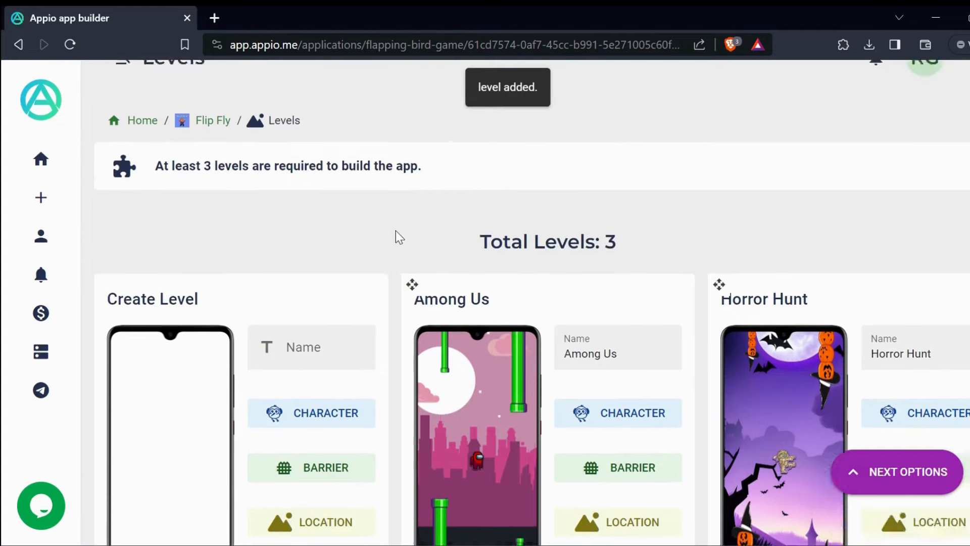
scroll(399, 236, "up", 1)
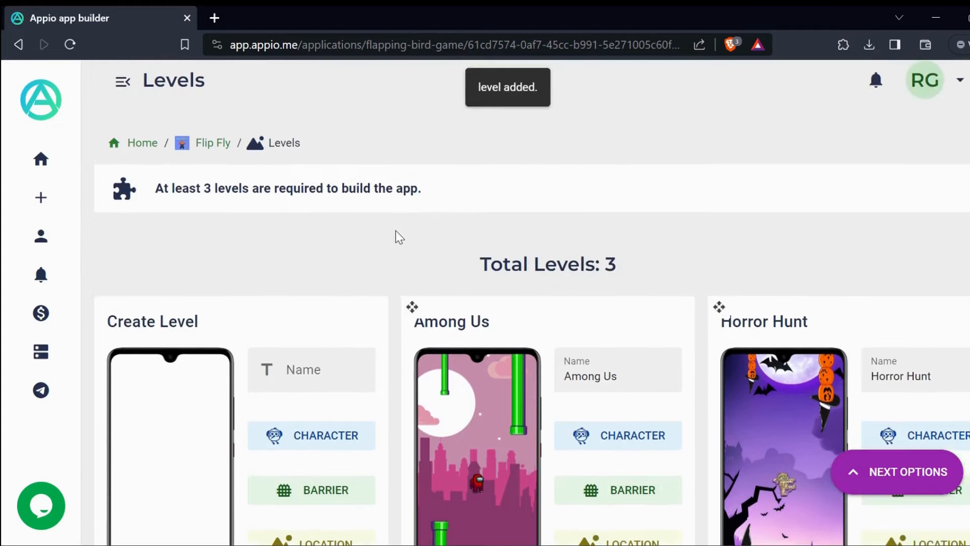
left_click(898, 470)
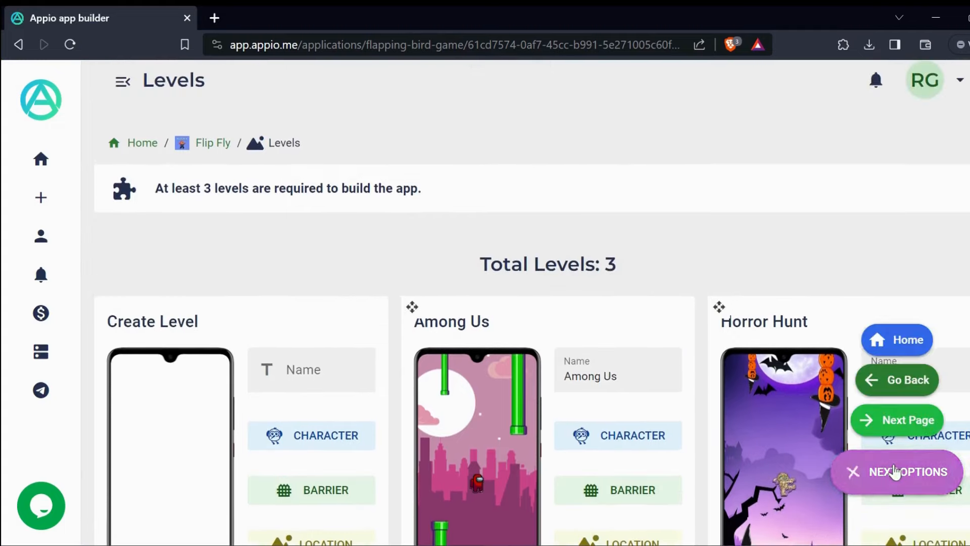
left_click(895, 346)
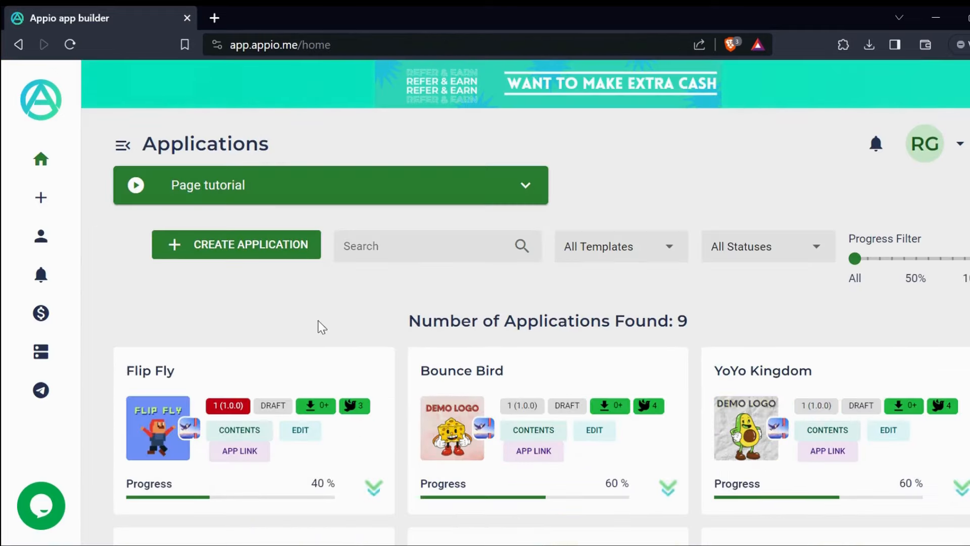
Expand the progress details of the Flip Fly app and build its app bundle, accepting the confirmation.
scroll(303, 331, "down", 2)
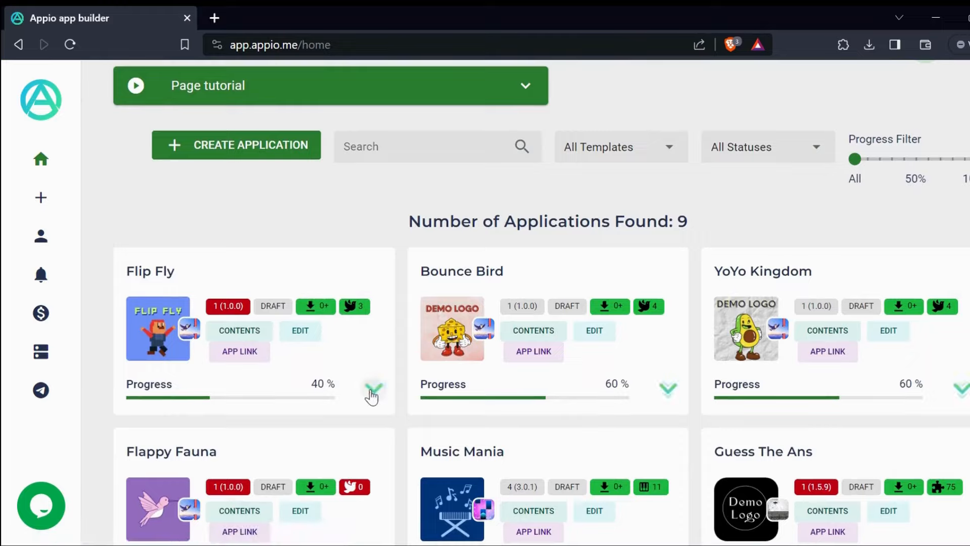
left_click(374, 389)
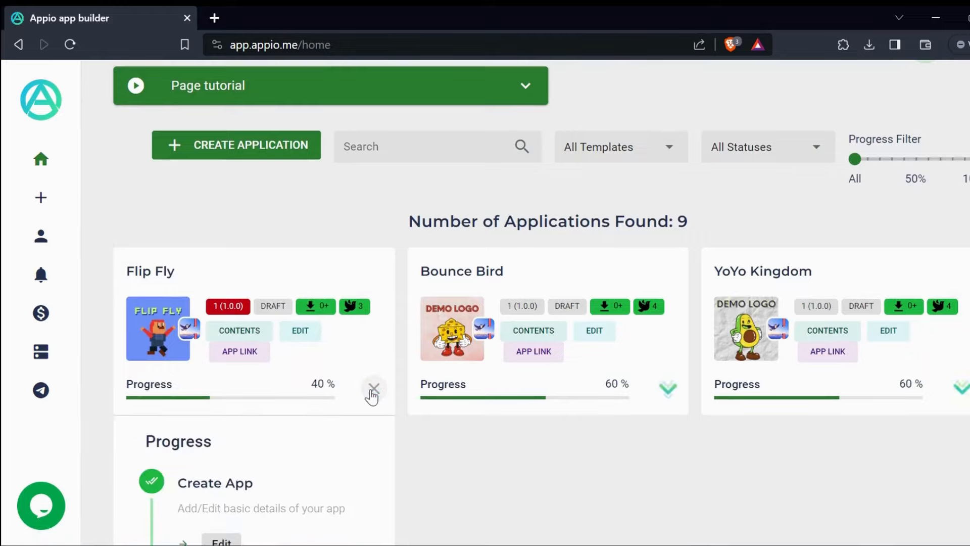
scroll(372, 397, "down", 3)
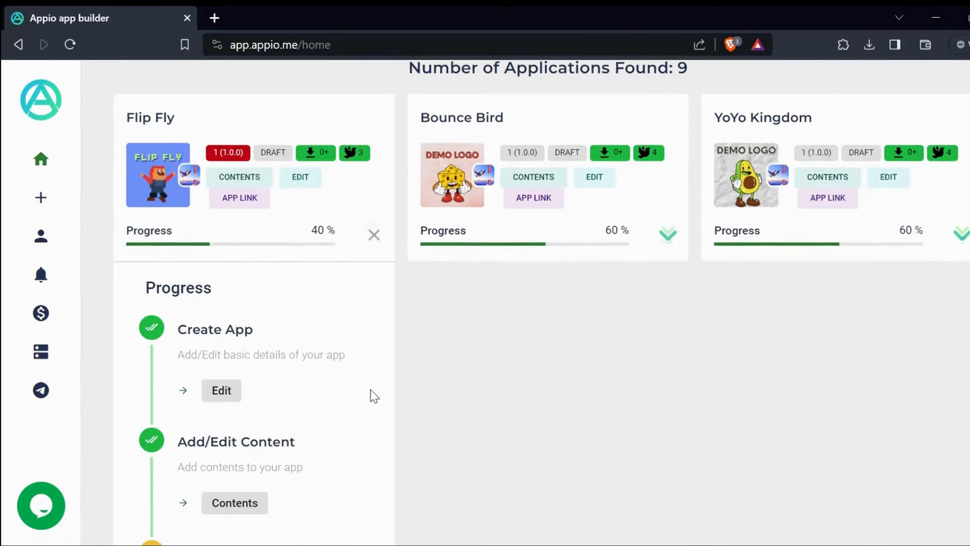
scroll(372, 395, "down", 4)
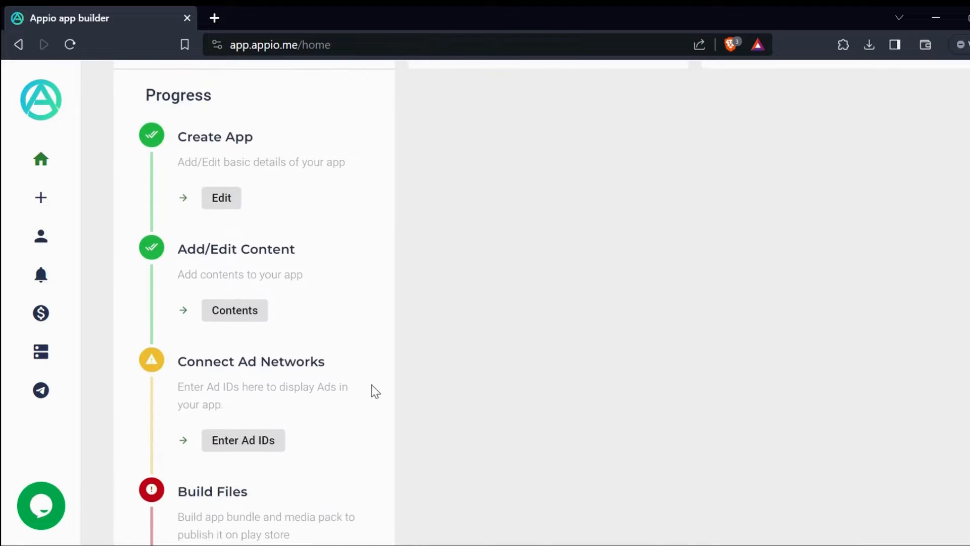
scroll(375, 390, "down", 5)
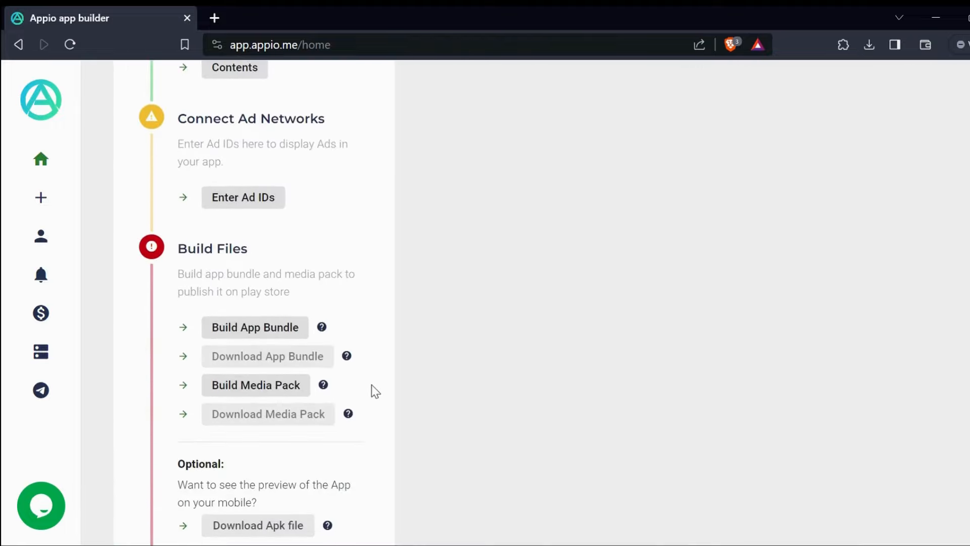
left_click(268, 328)
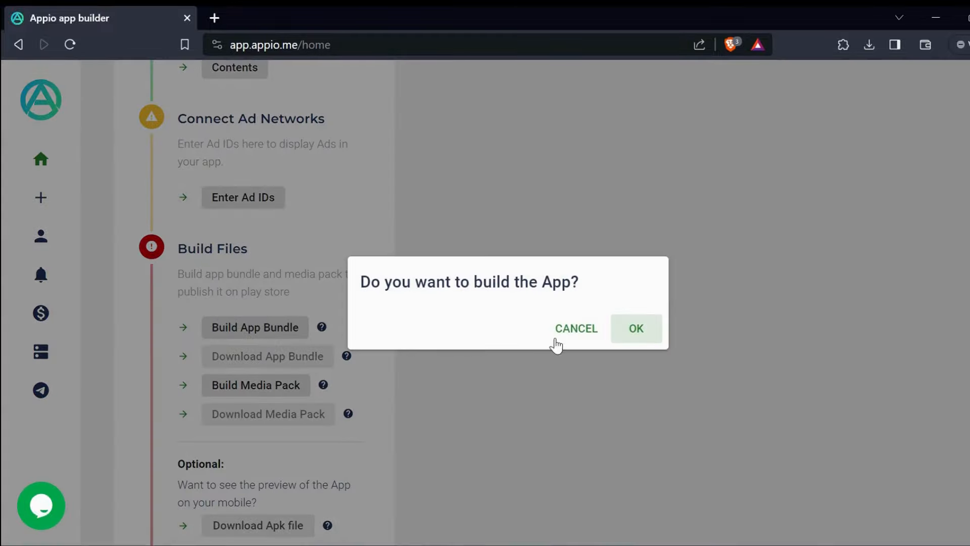
left_click(636, 329)
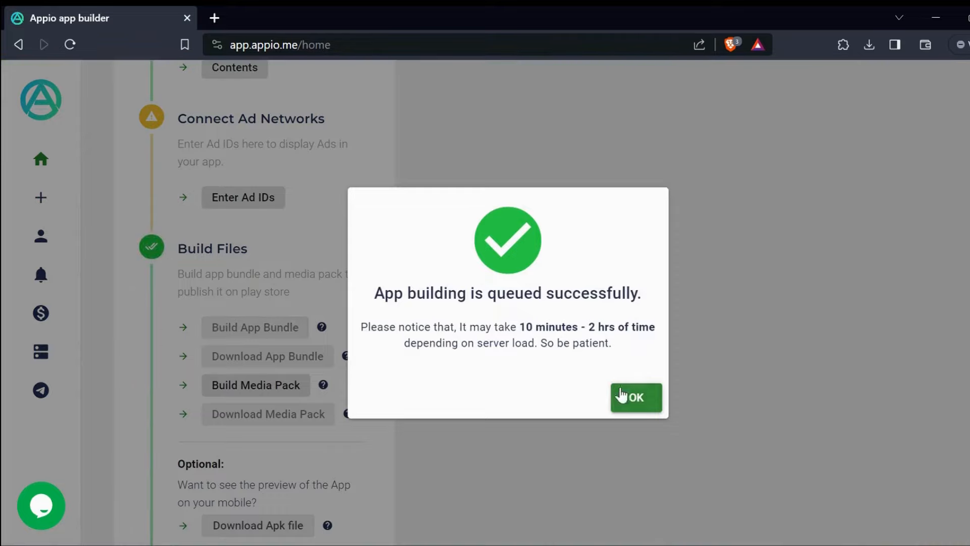
left_click(635, 399)
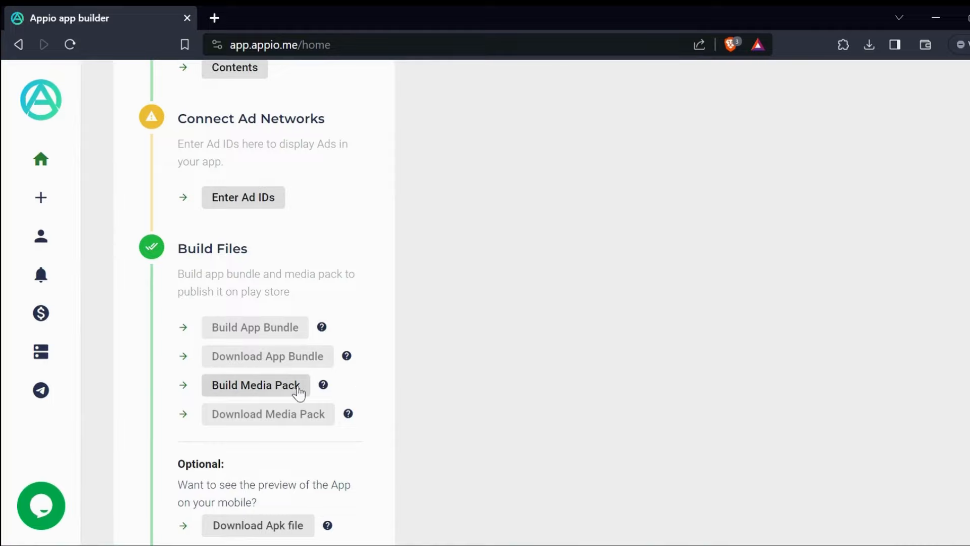
Build the media pack for Flip Fly and dismiss the notice about the build.
left_click(266, 389)
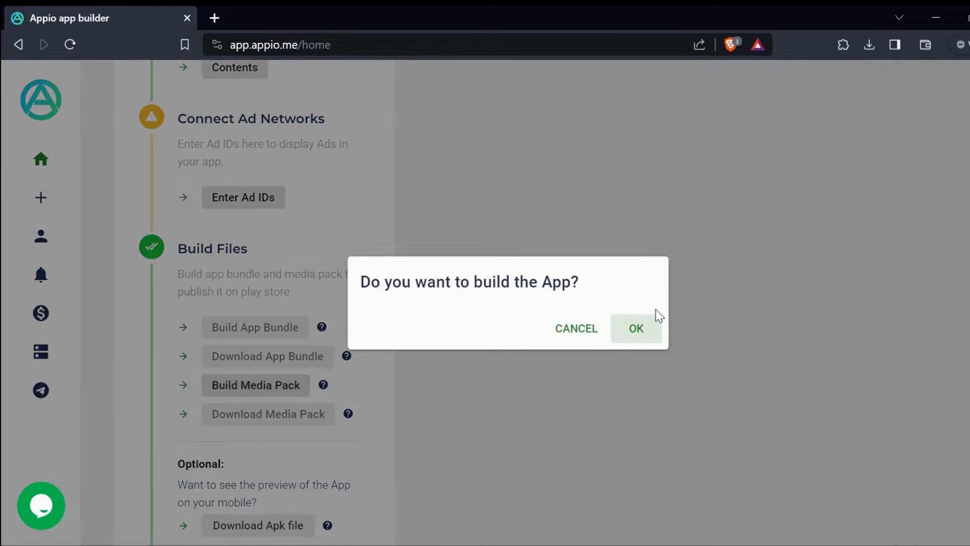
left_click(636, 329)
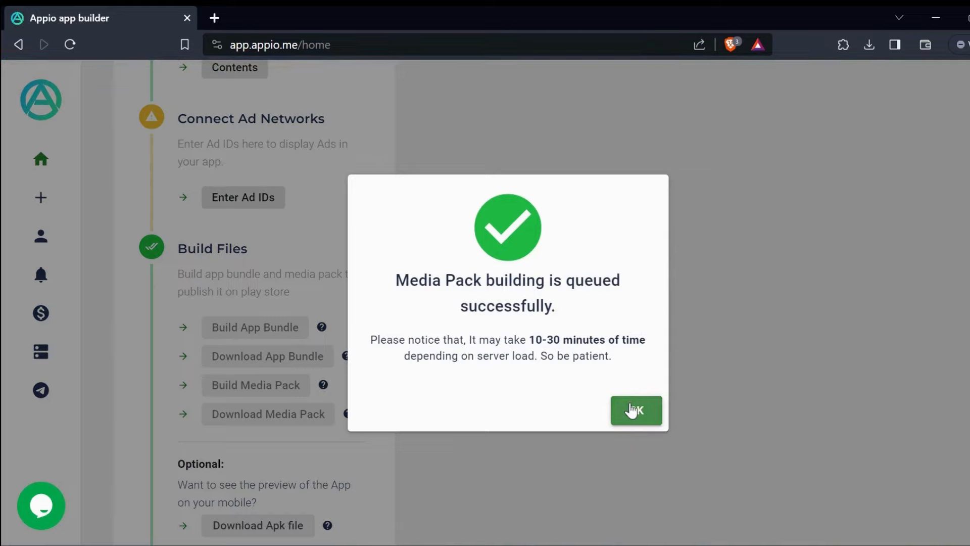
left_click(633, 410)
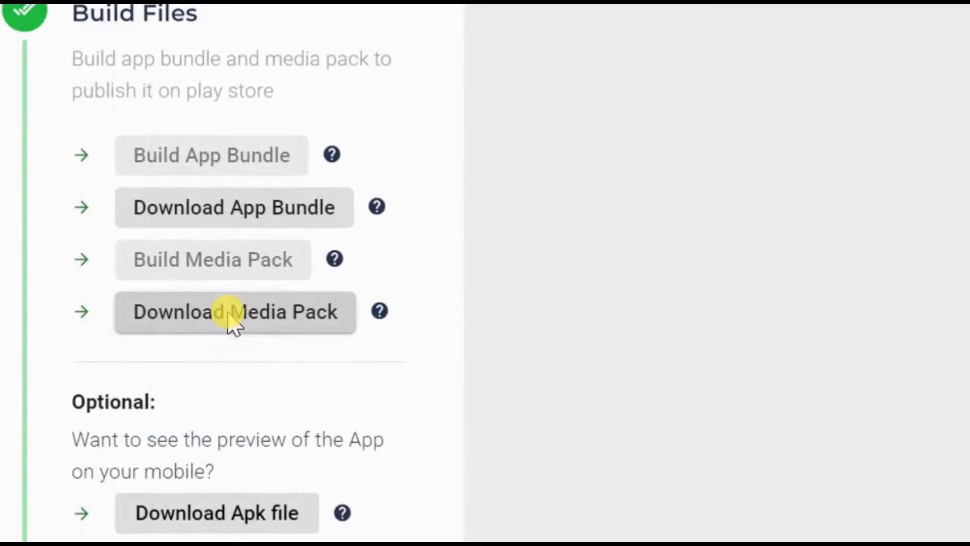
Download the Flip Fly media pack zip and the preview APK file, saving both under their suggested names.
left_click(229, 315)
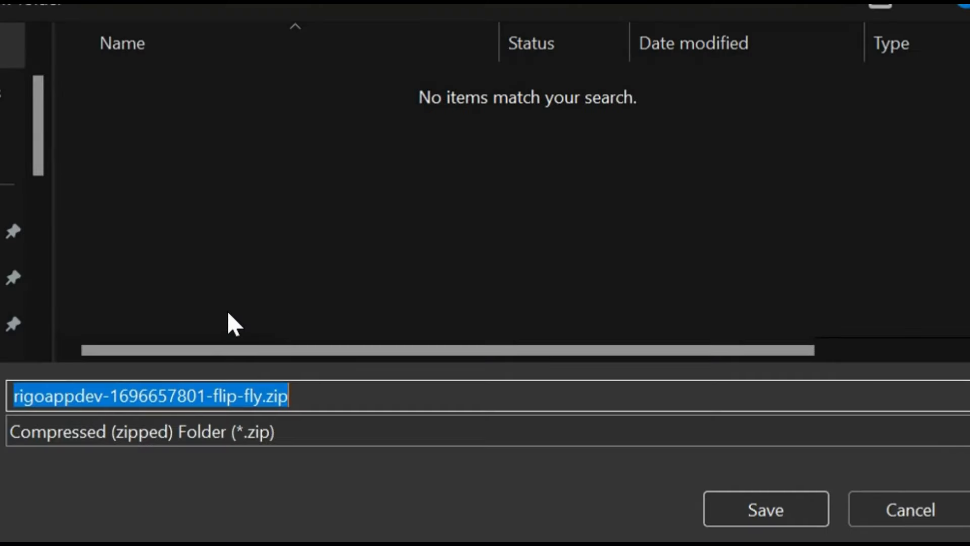
left_click(723, 504)
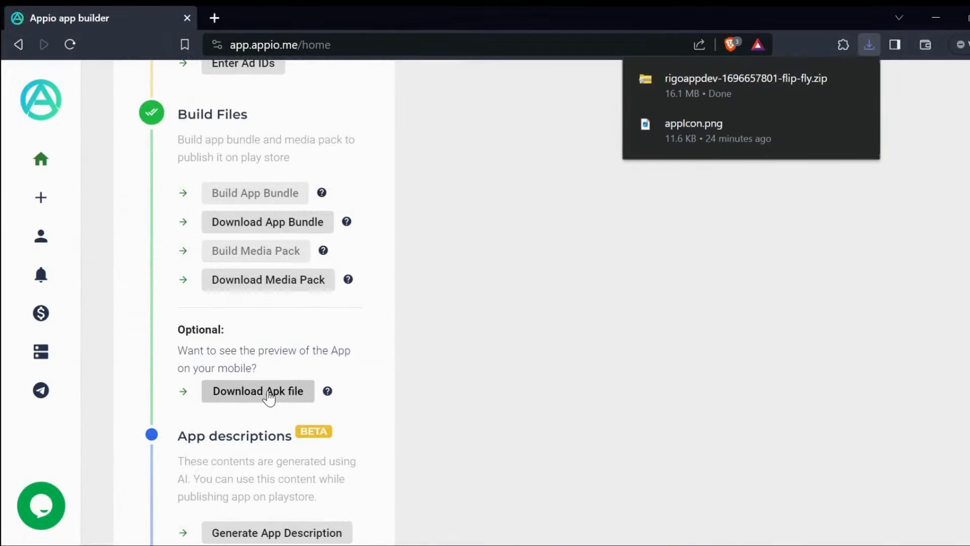
left_click(269, 392)
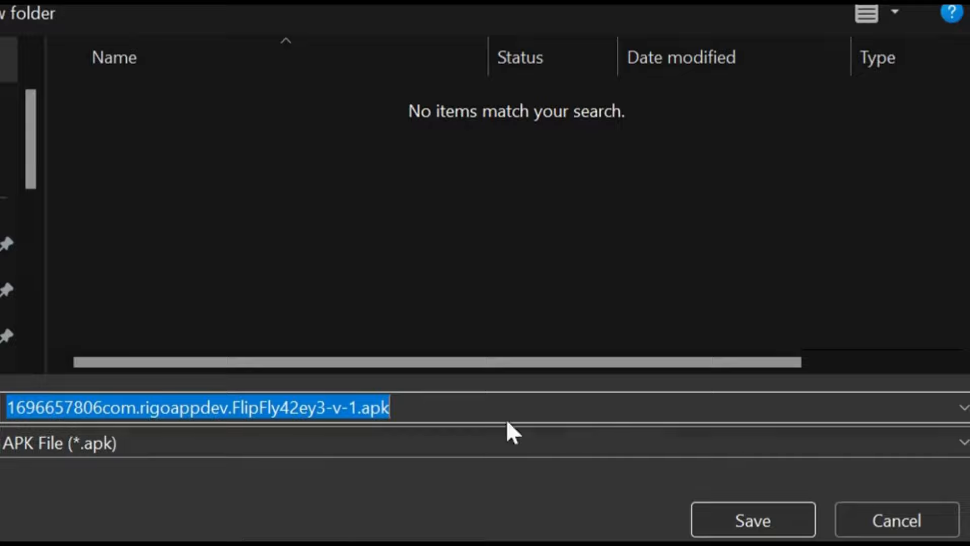
left_click(745, 516)
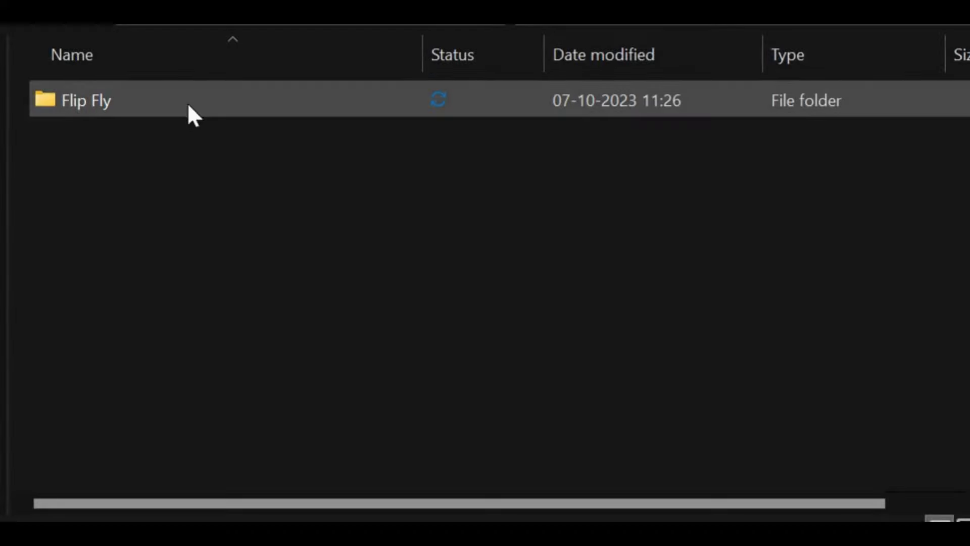
Open the Flip Fly media pack folder in the file manager and view the feature graphics and app icon images.
double_click(188, 101)
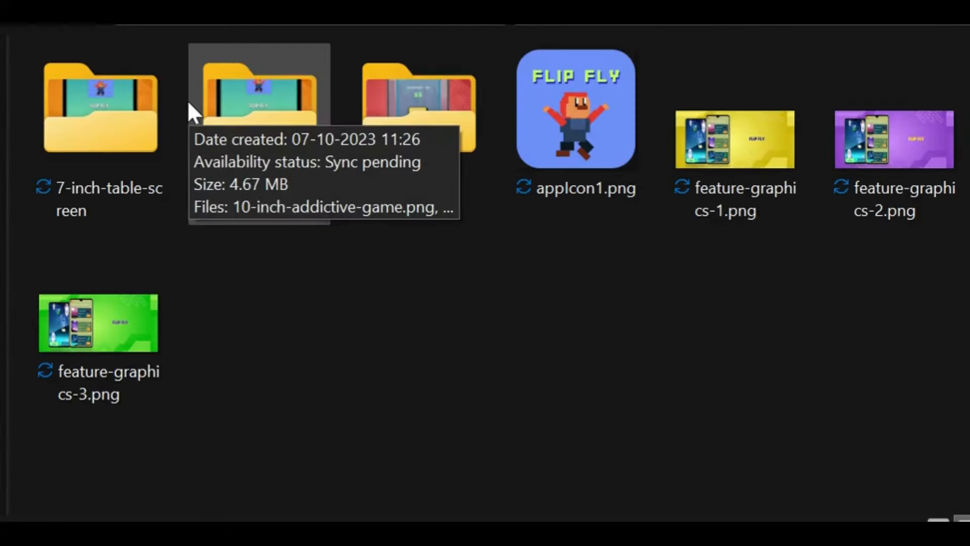
double_click(171, 396)
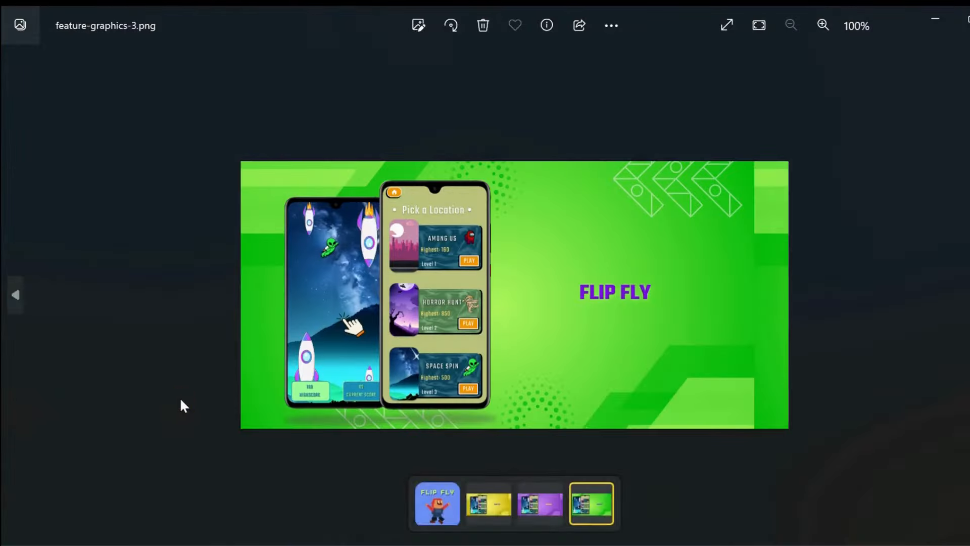
key("Left")
key("Left")
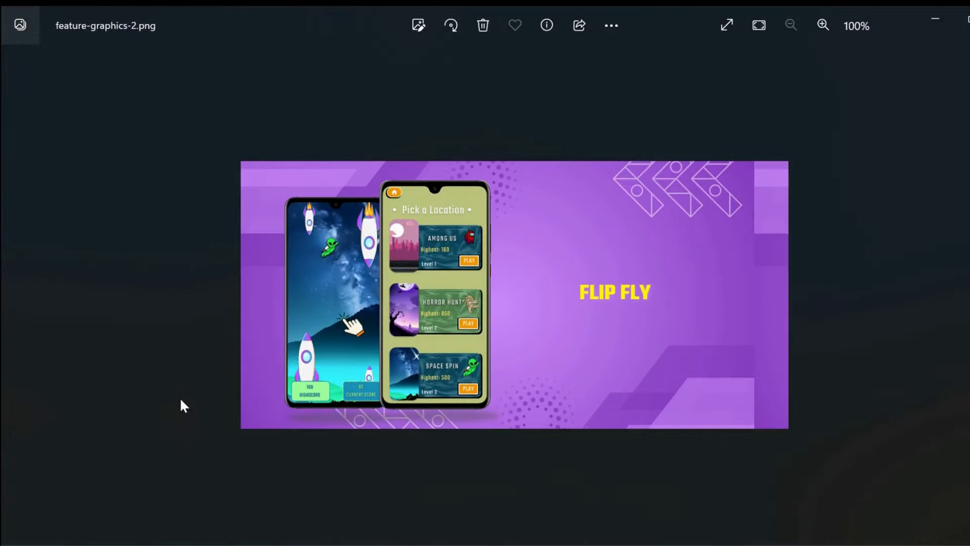
key("Left")
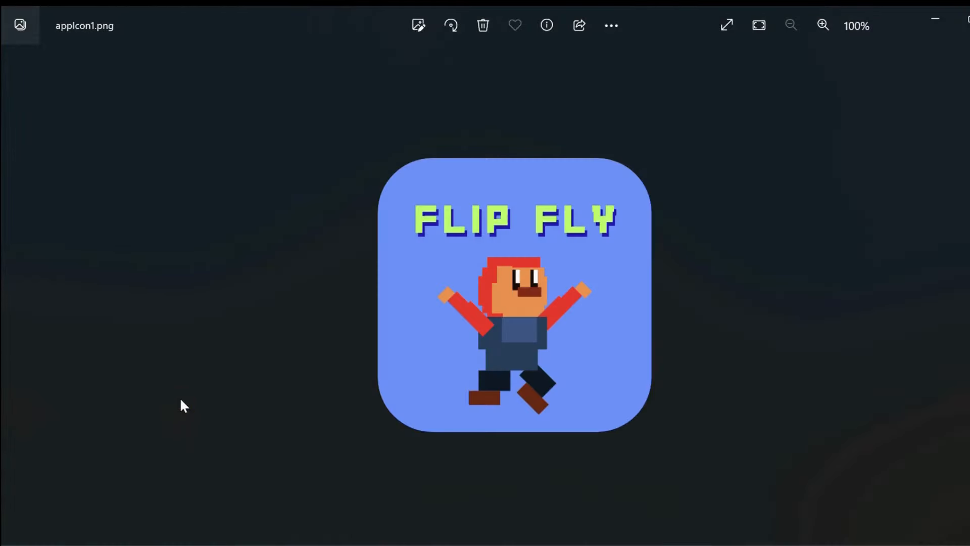
key("Escape")
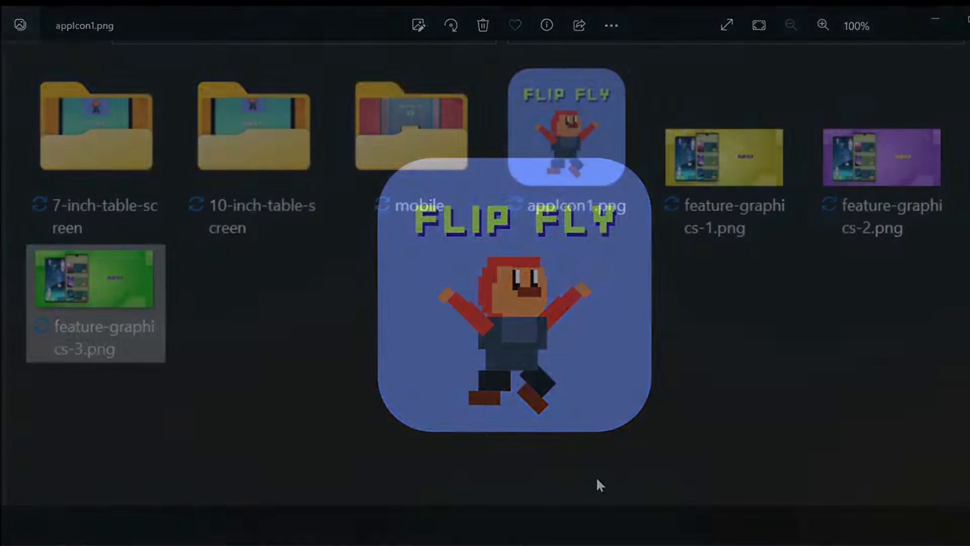
Browse the promotional phone screenshots in the mobile folder of the media pack, starting from mobile-addictive-game.png.
double_click(403, 177)
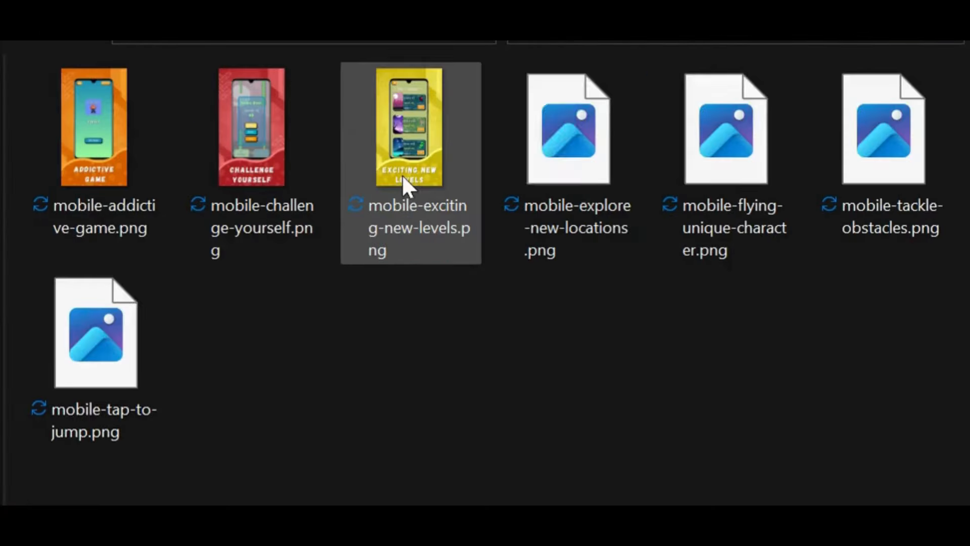
double_click(109, 153)
key("Right")
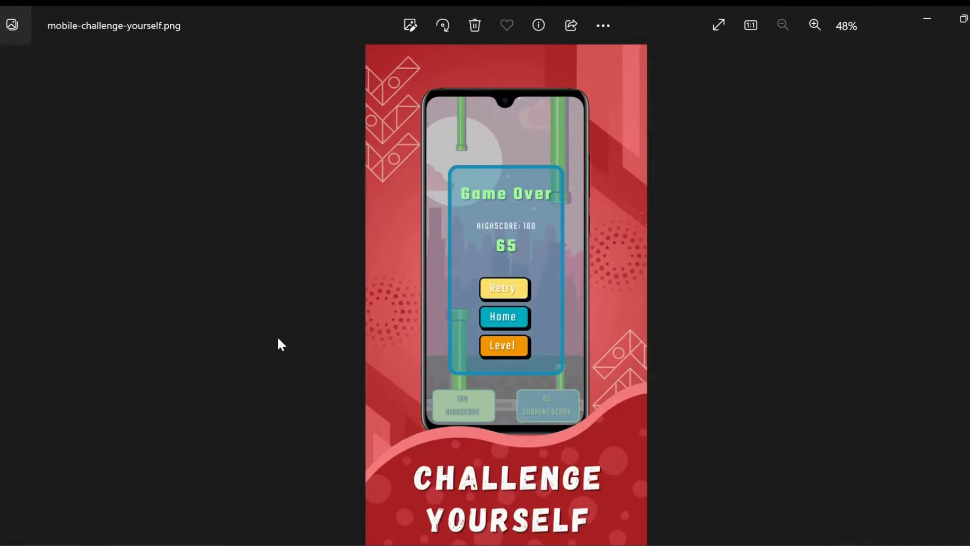
key("Right")
key("Right")
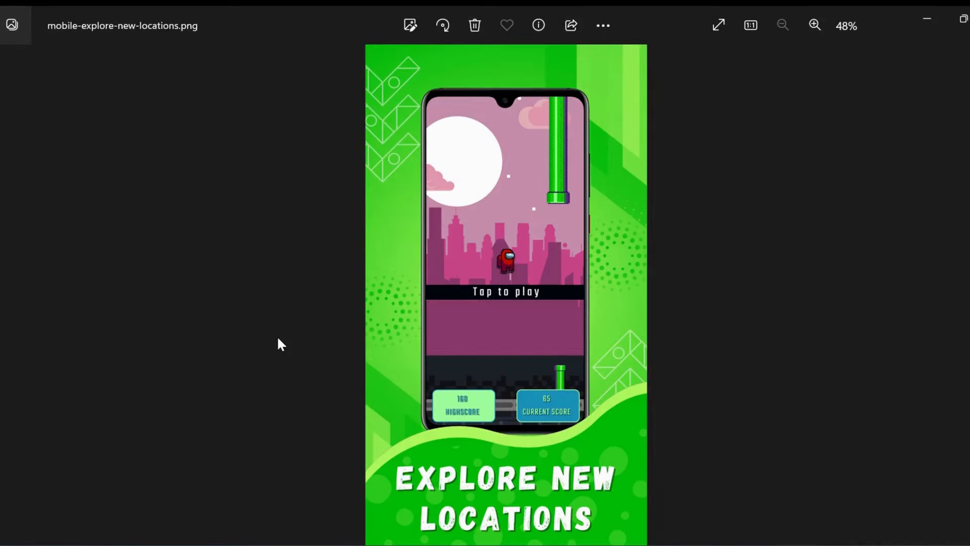
key("Right")
key("Right")
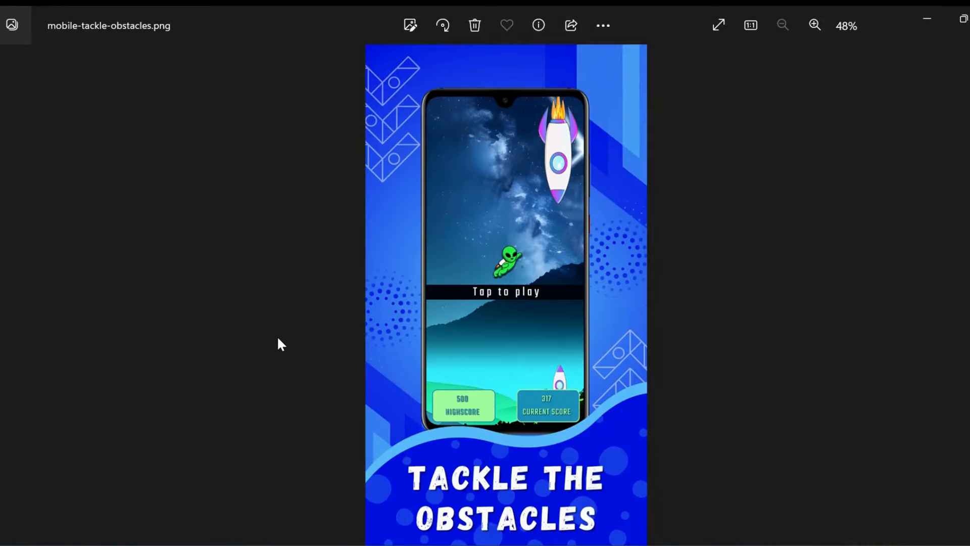
key("Right")
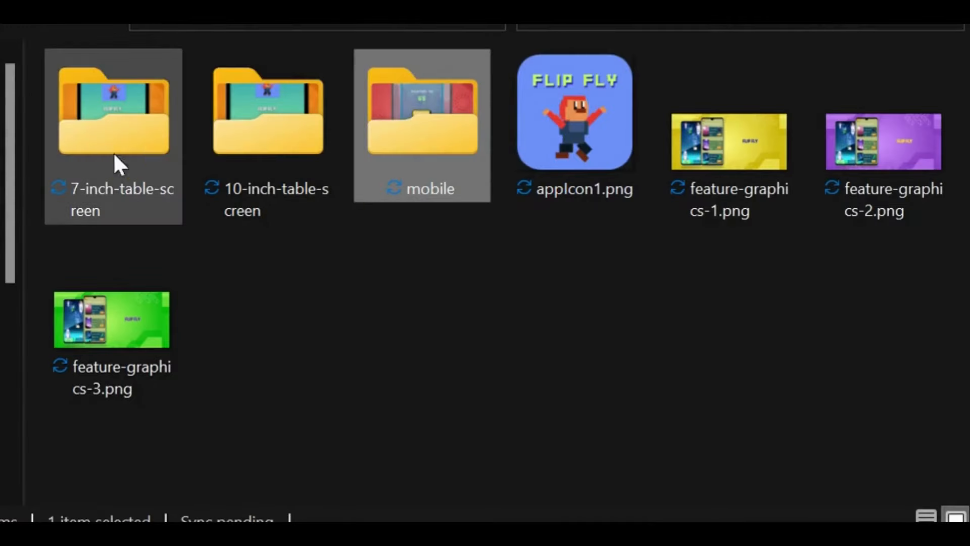
Browse the 7-inch tablet screenshots in the 7-inch-table-screen folder, starting from 7-inch-addictive-game.png.
left_click(126, 153)
double_click(126, 153)
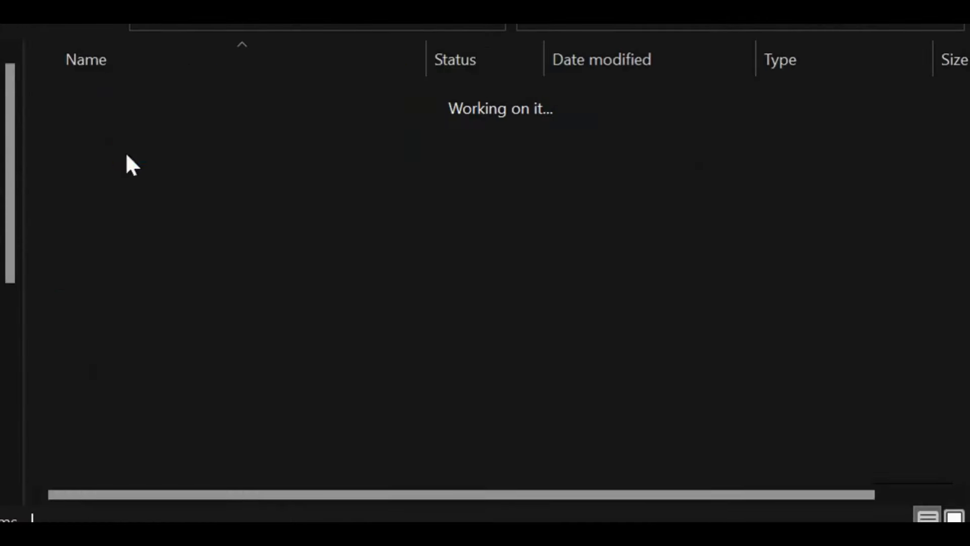
left_click(125, 115)
double_click(126, 115)
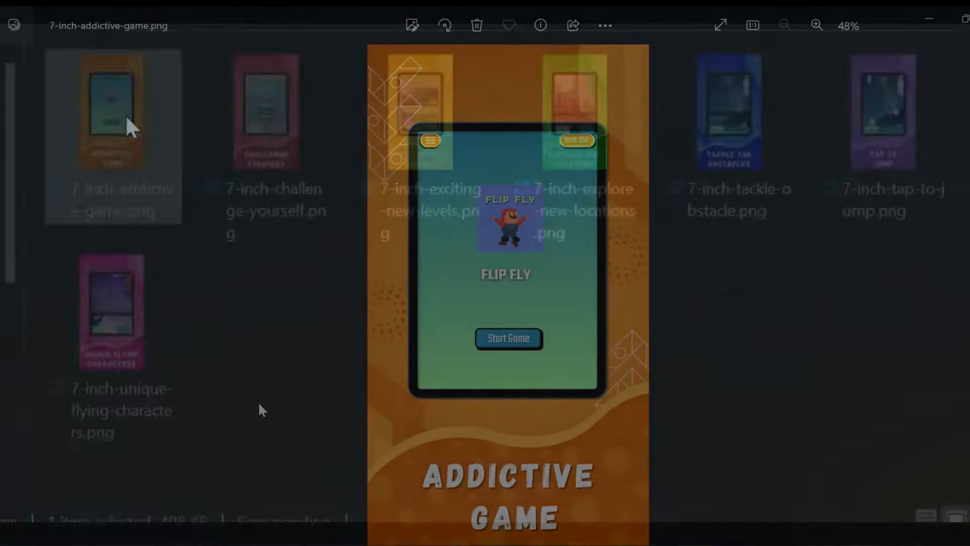
key("Right")
key("Right")
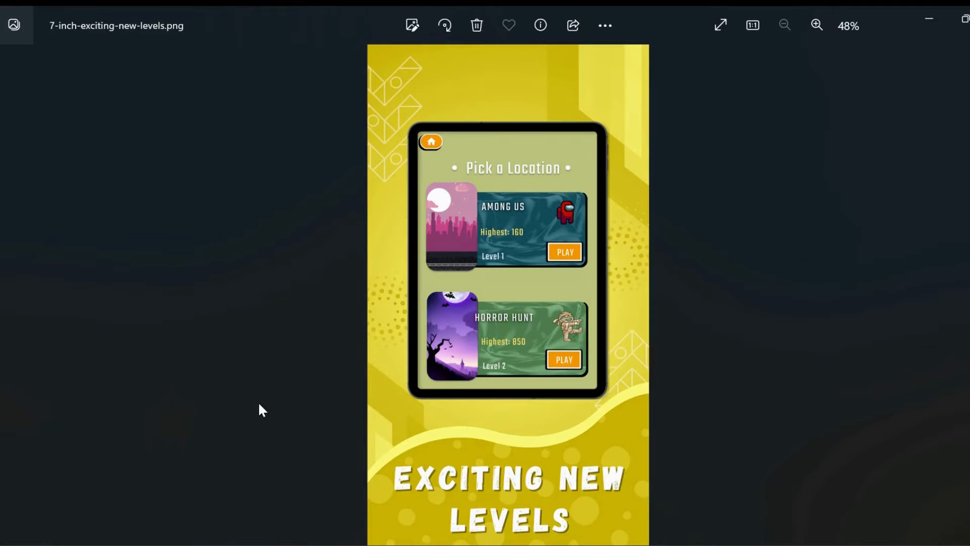
key("Right")
key("Right")
key("Right")
key("Right")
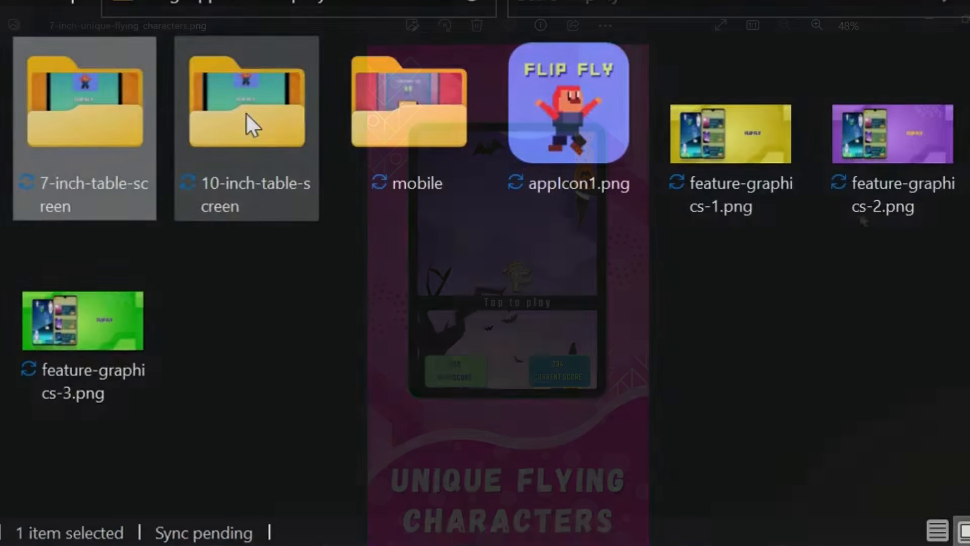
Browse the 10-inch tablet screenshots in the 10-inch-table-screen folder, starting from 10-inch-addictive-game.png.
double_click(247, 115)
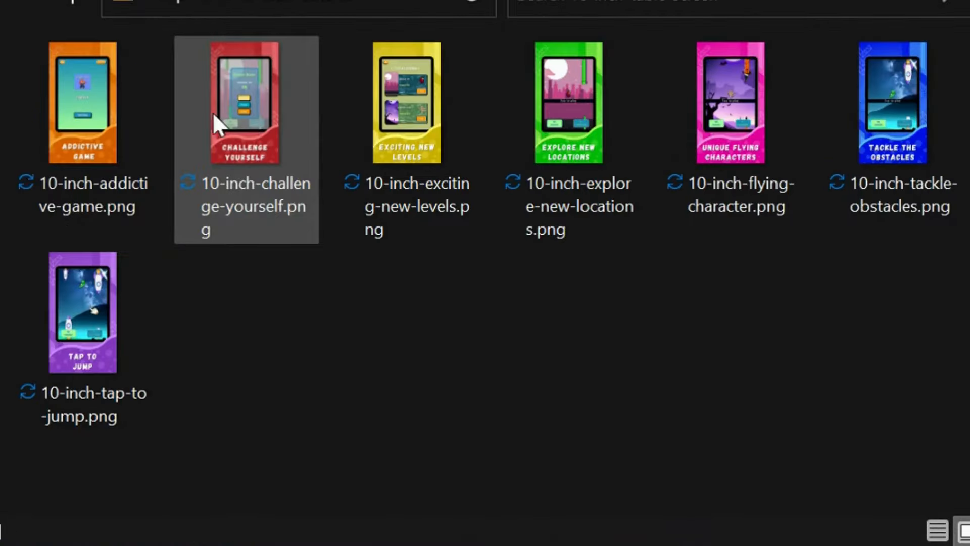
double_click(52, 126)
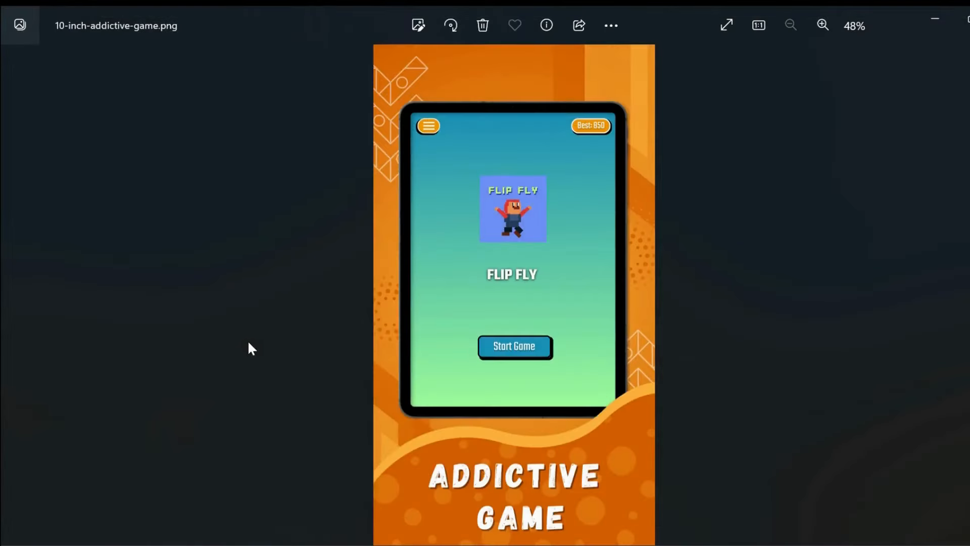
key("Right")
key("Right")
key("Right")
key("Right")
key("Right")
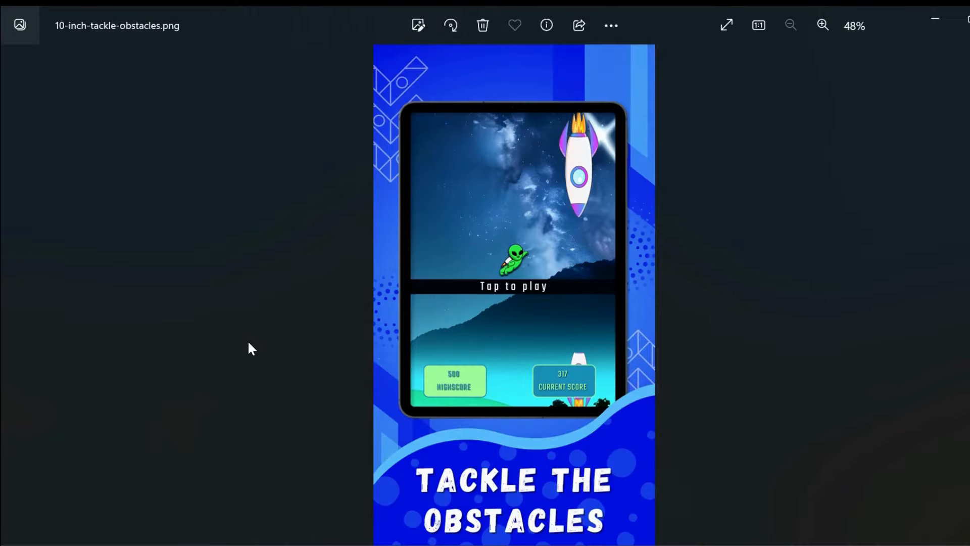
key("Right")
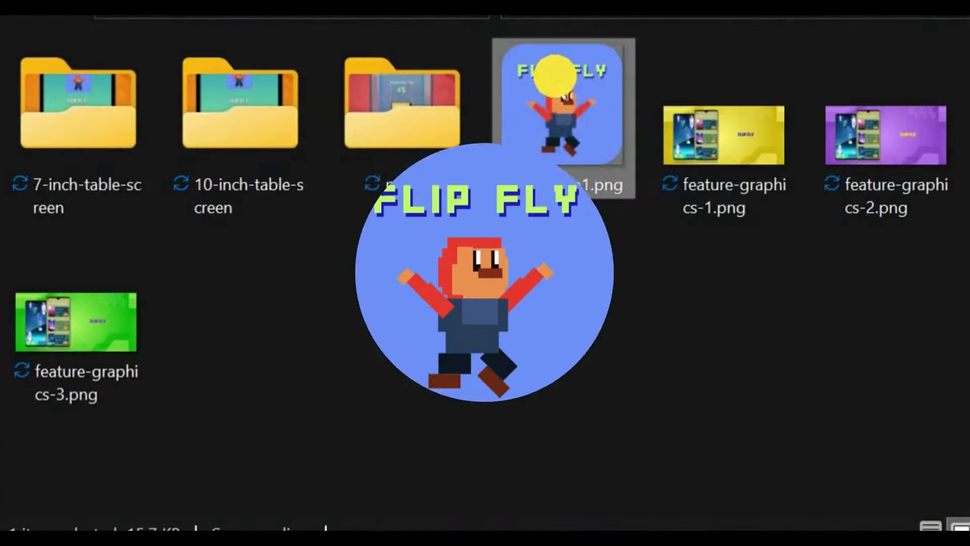